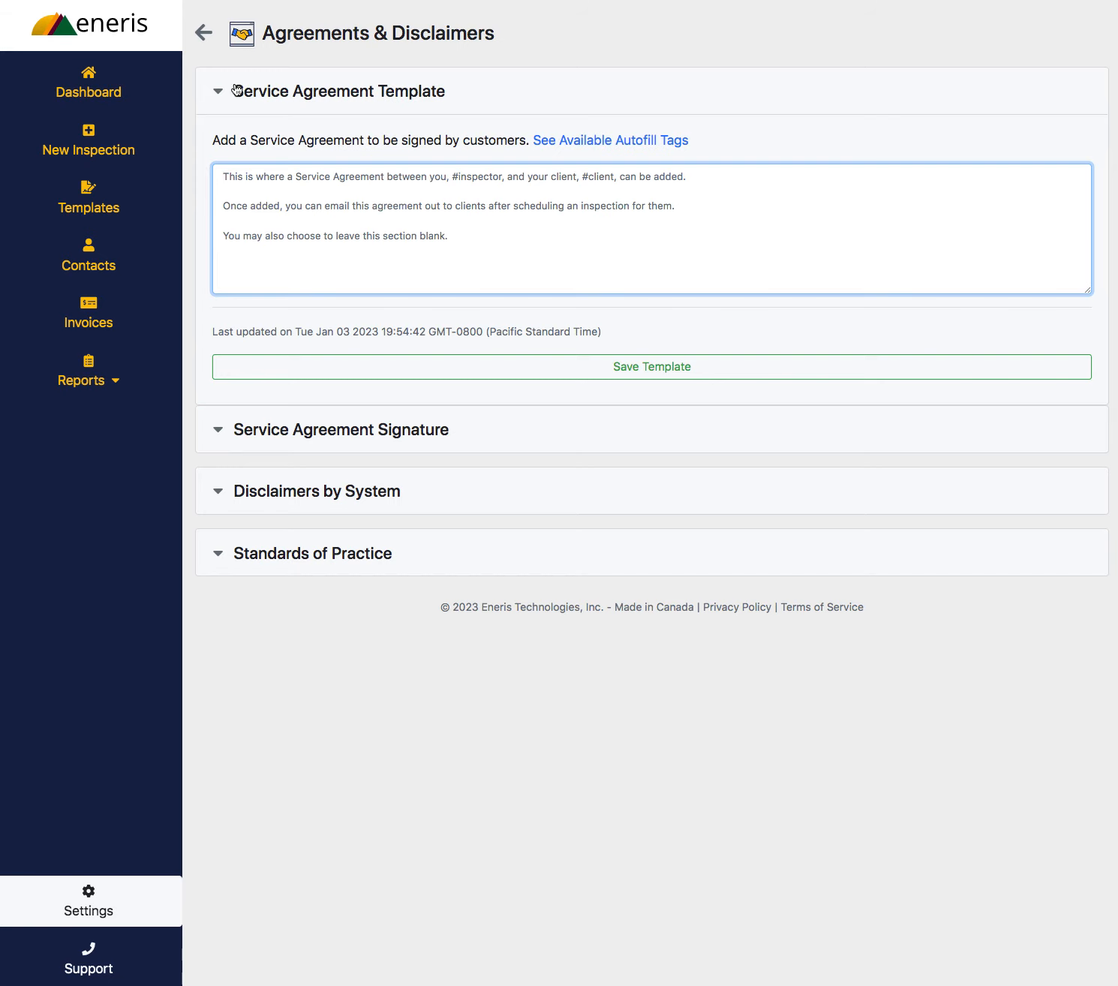
- Reopen the Agreements & Disclaimers settings and expand the Service Agreement Template section
{"action": "left_click", "coordinate": [204, 32]}
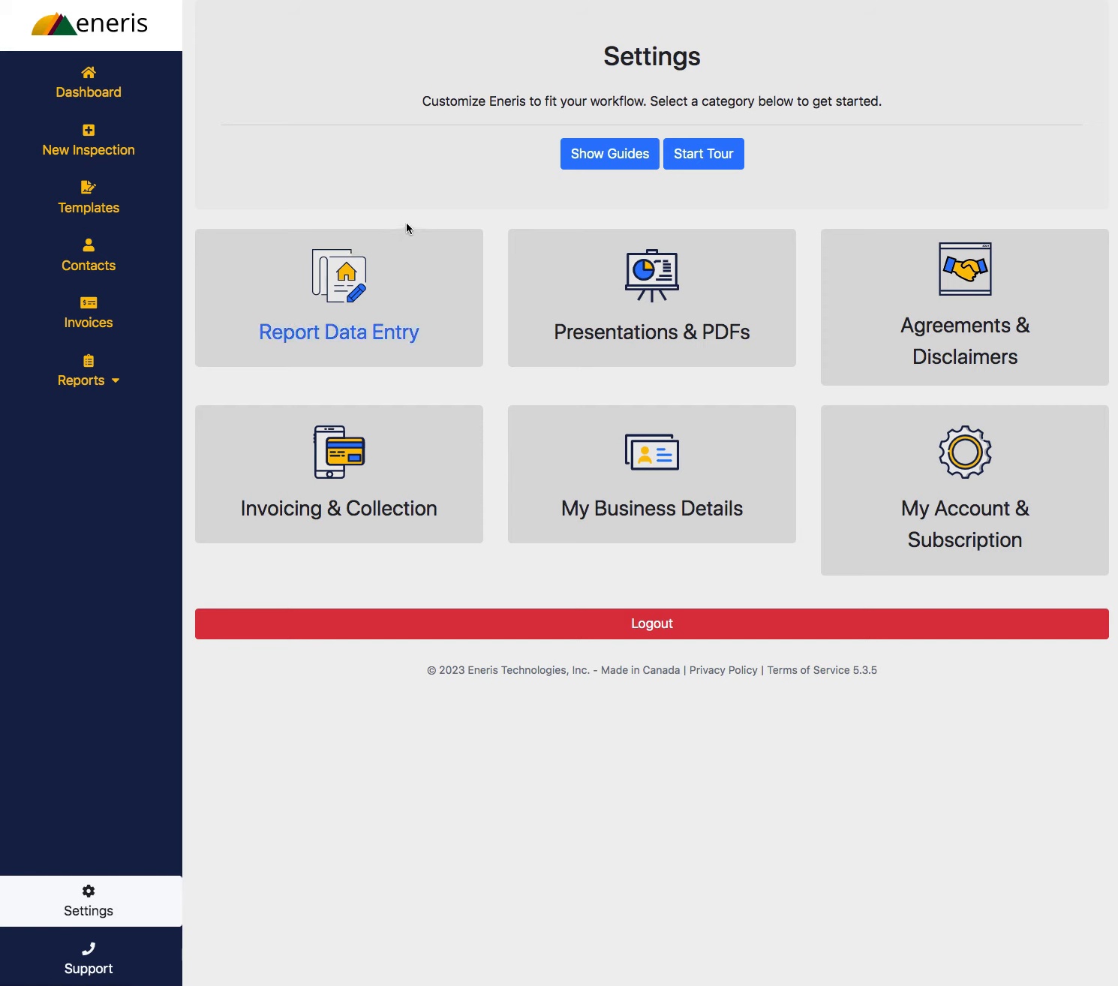
{"action": "left_click", "coordinate": [964, 367]}
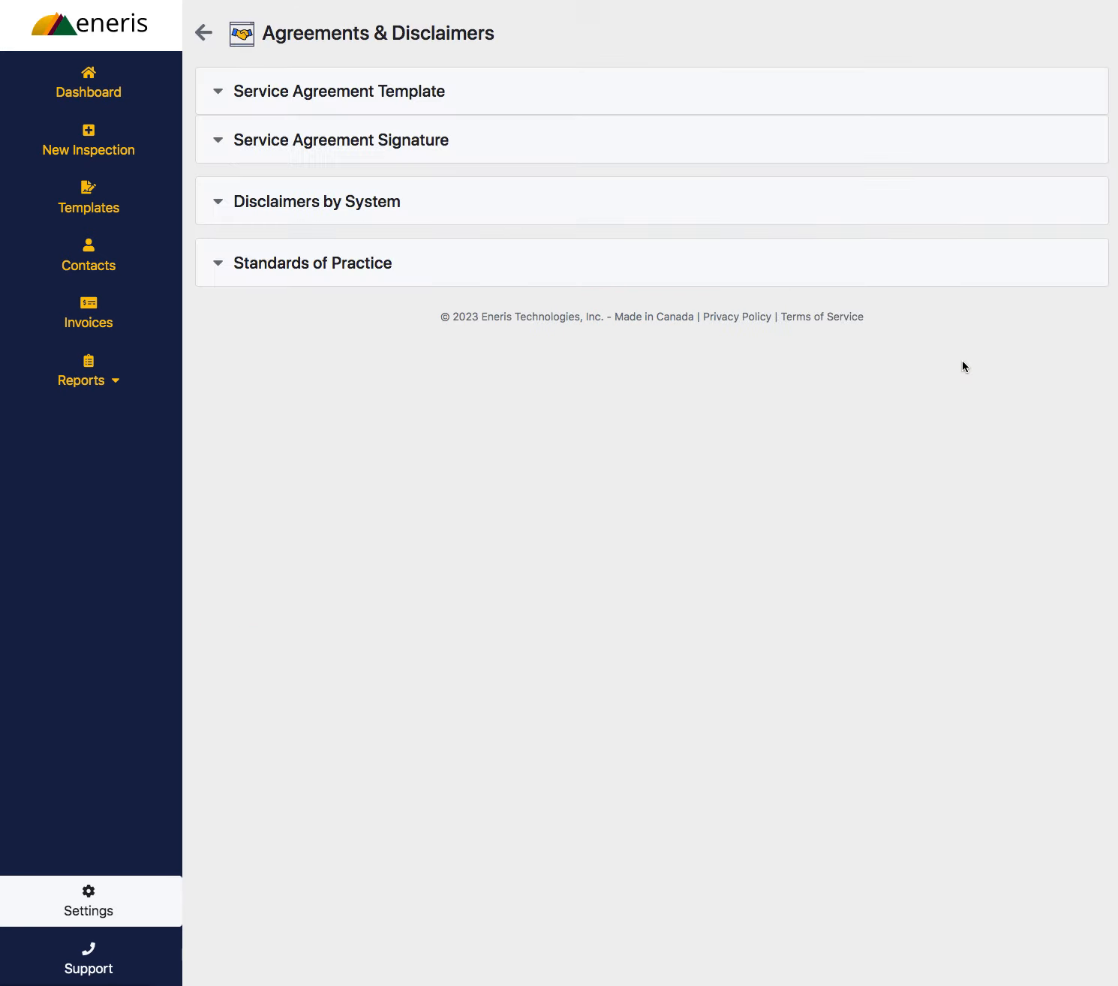
{"action": "left_click", "coordinate": [306, 96]}
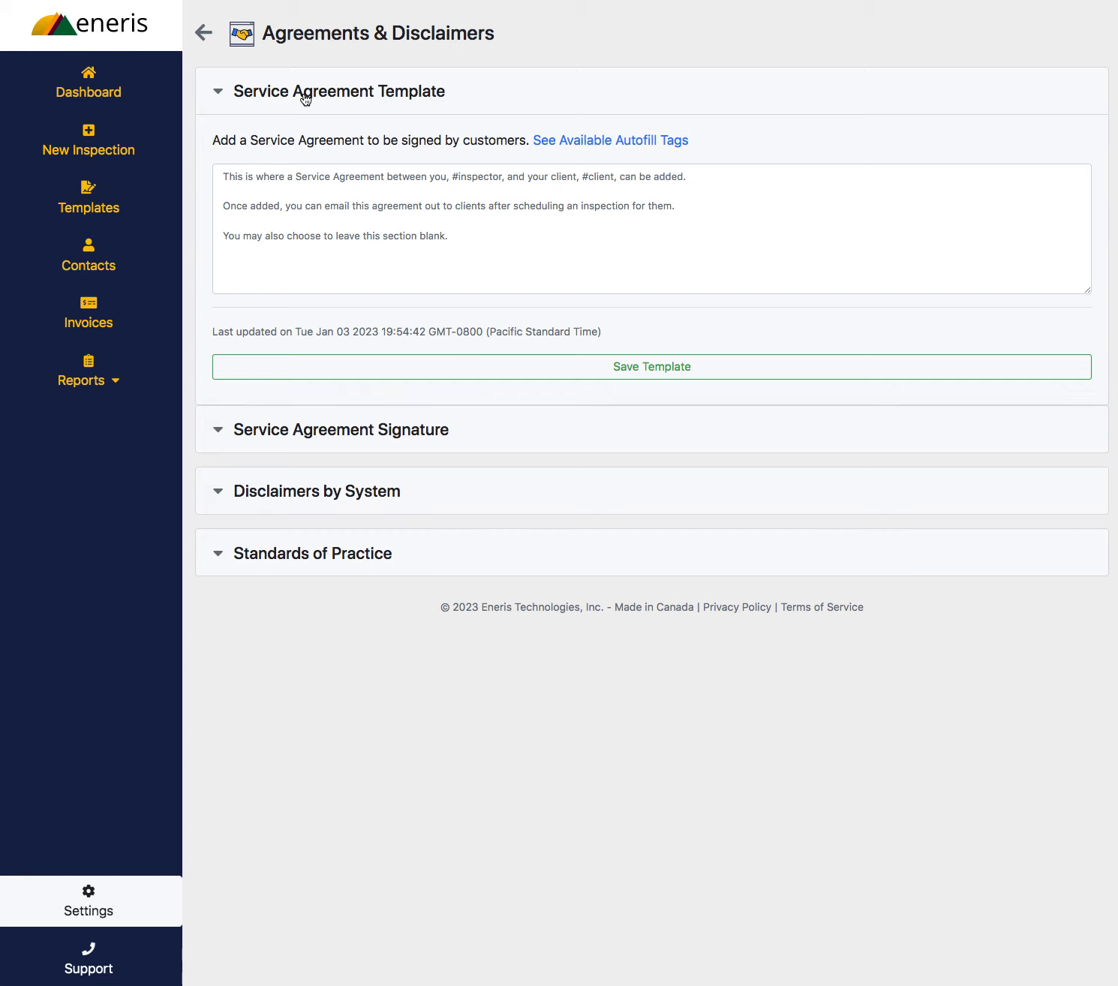
- Replace the service agreement template text with "This is an agreement between client and inspector at address for $money."
{"action": "left_click", "coordinate": [320, 178]}
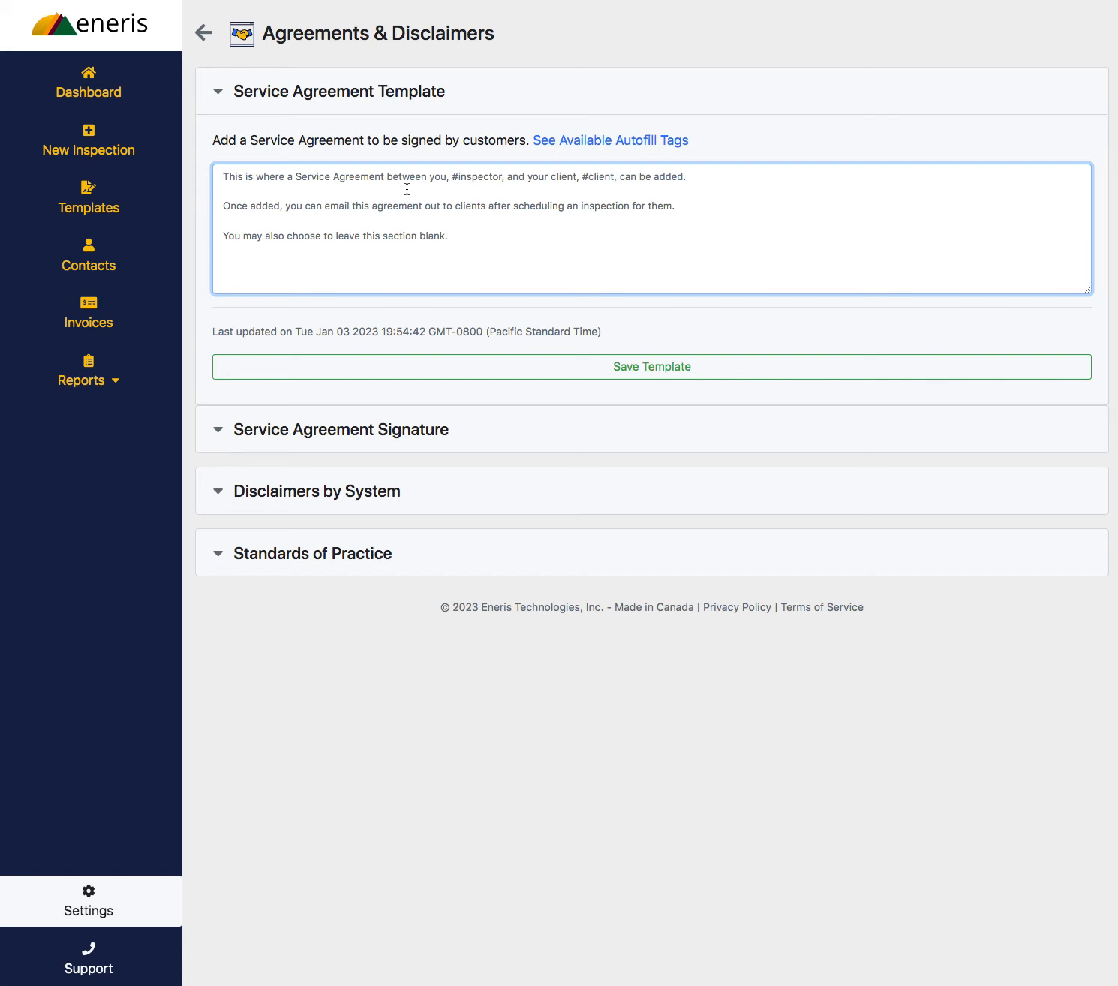
{"action": "type", "text": "This is"}
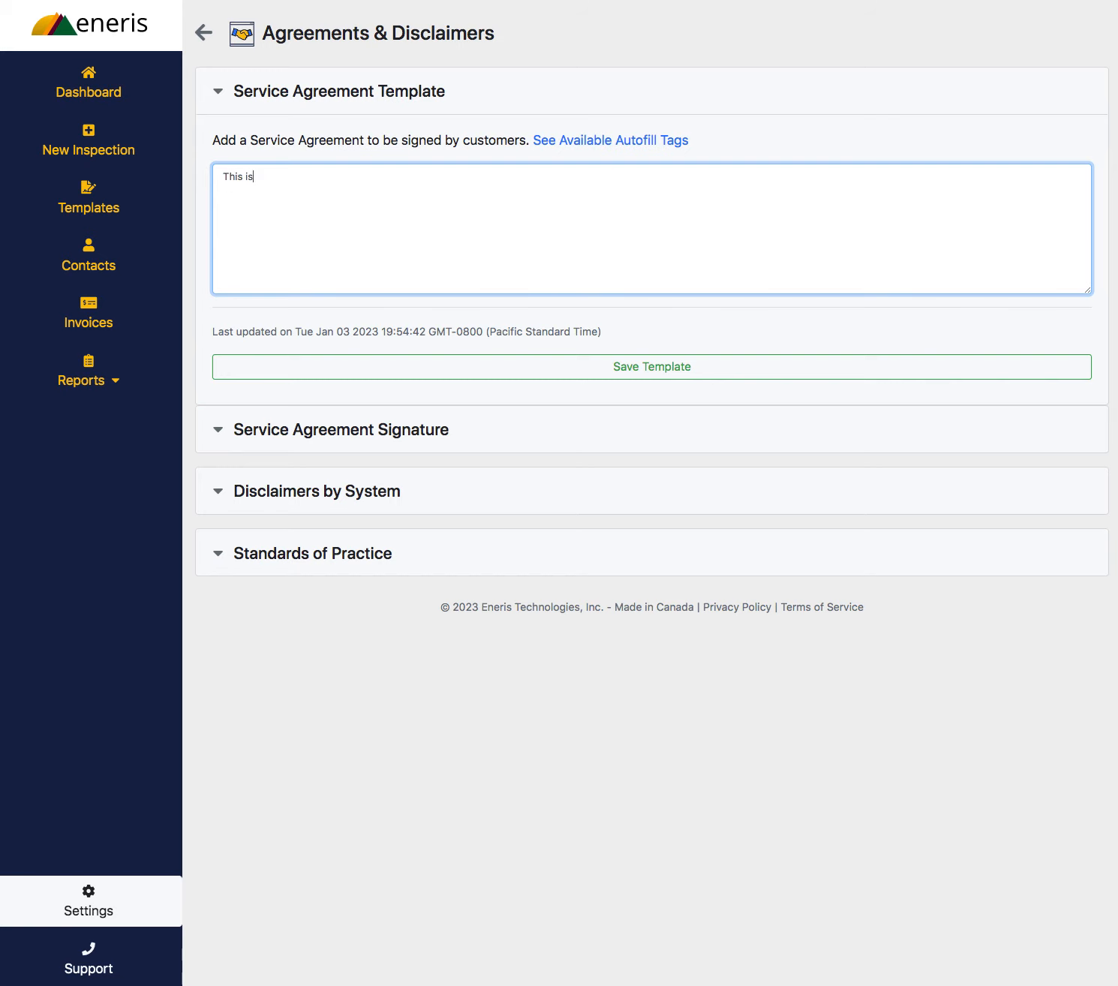
{"action": "type", "text": " an agreement between client and inspector at a"}
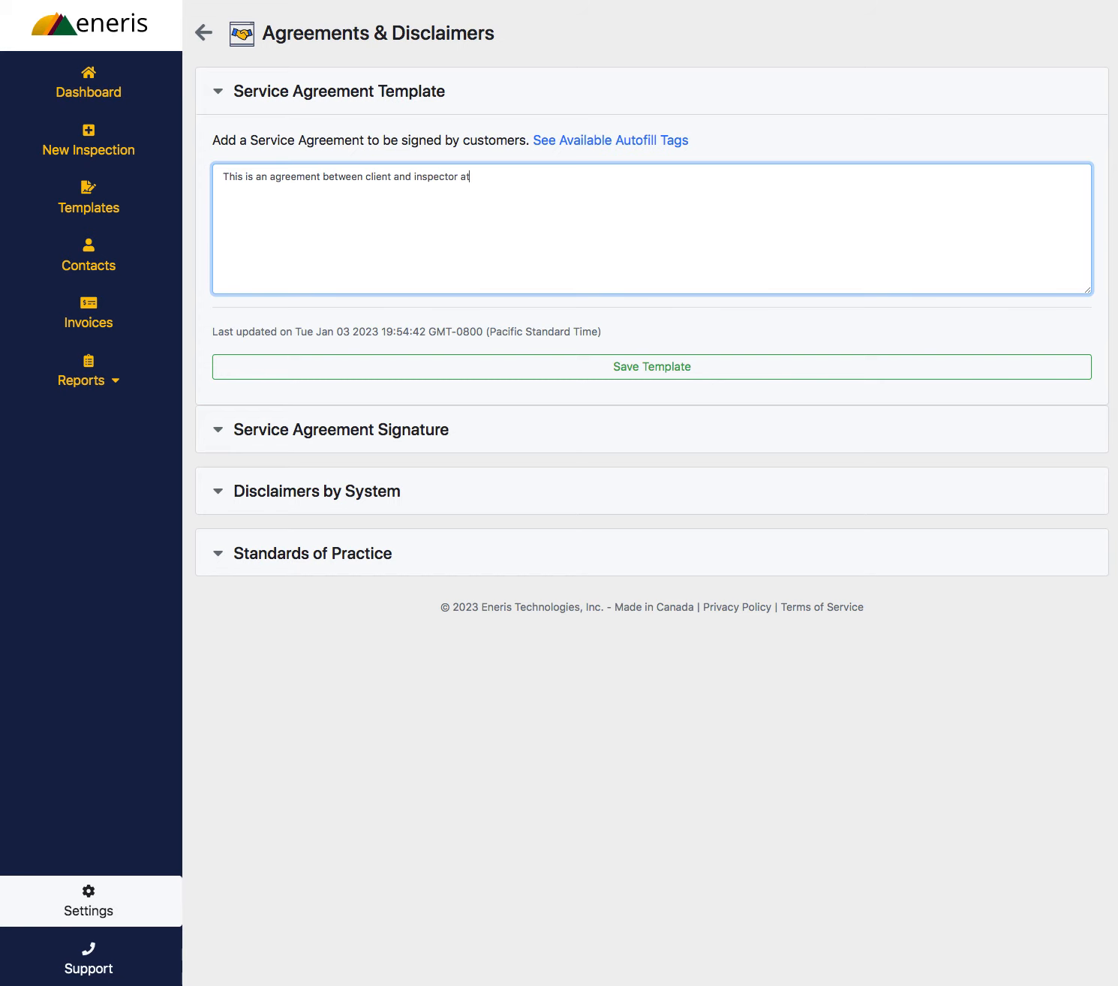
{"action": "type", "text": "ddress for $money."}
{"action": "left_click", "coordinate": [575, 178]}
{"action": "left_click", "coordinate": [375, 178]}
{"action": "left_click", "coordinate": [435, 177]}
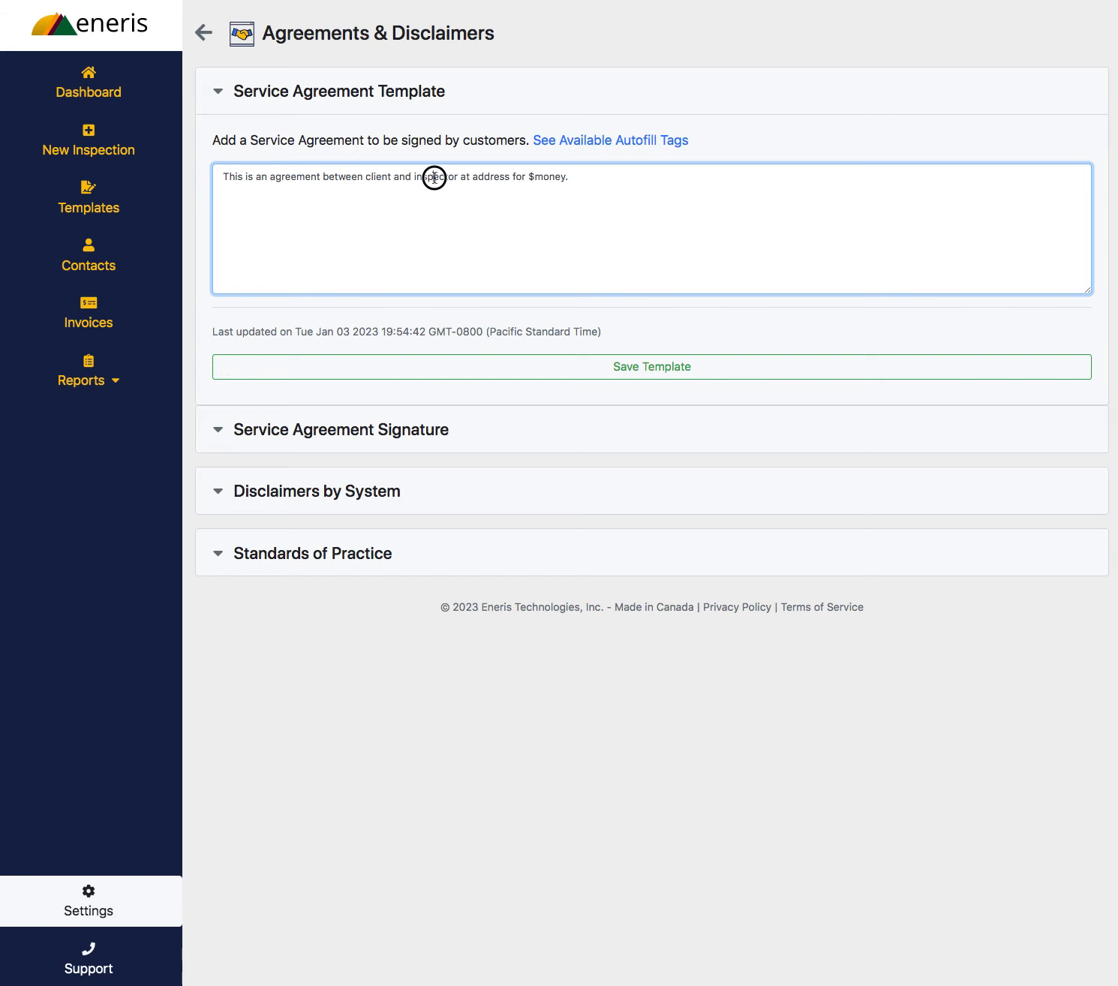
{"action": "left_click", "coordinate": [486, 176]}
{"action": "left_click", "coordinate": [550, 172]}
- Check the available autofill tags, and turn the words client and inspector in the template into #client and #inspector
{"action": "left_click", "coordinate": [613, 142]}
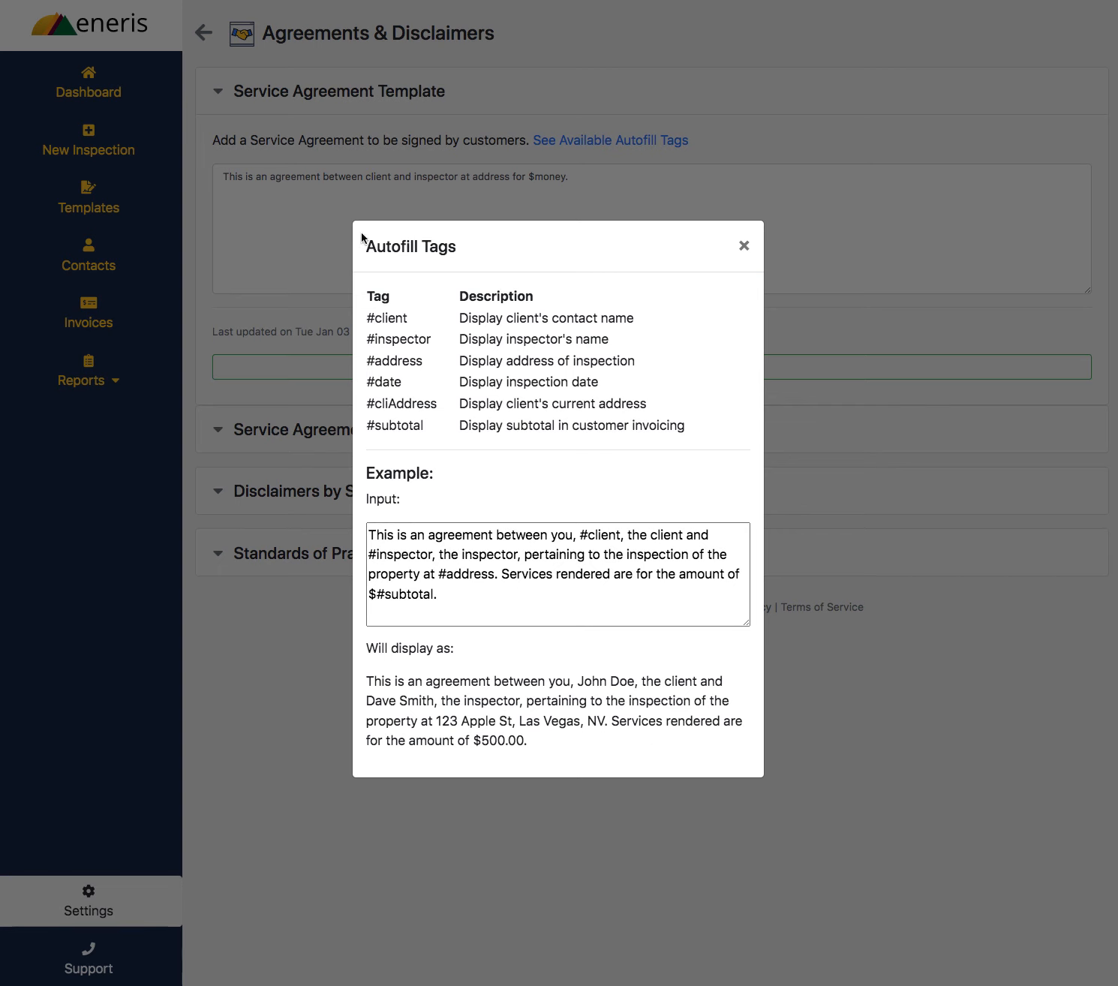
{"action": "left_click", "coordinate": [370, 188]}
{"action": "left_click", "coordinate": [368, 187]}
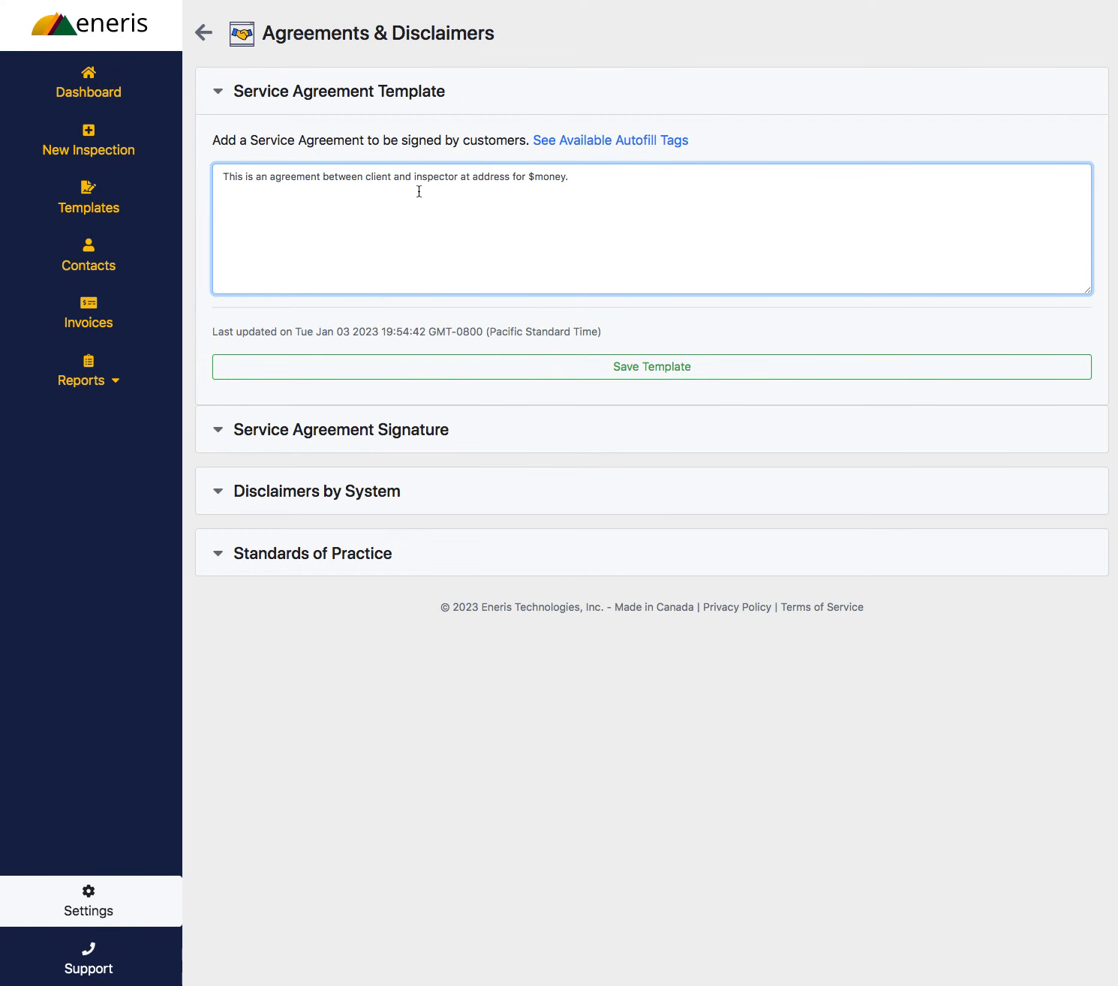
{"action": "type", "text": "#"}
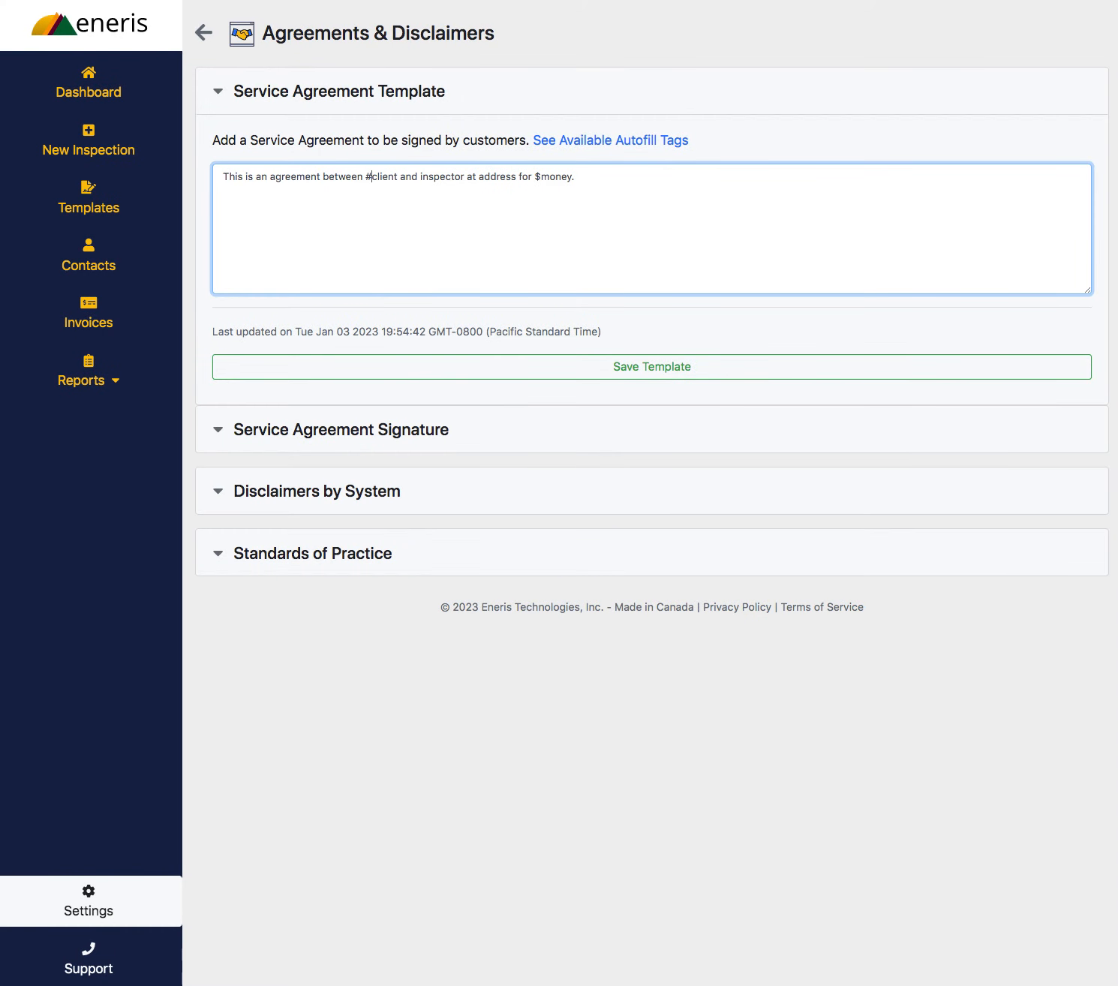
{"action": "key", "text": "Right"}
{"action": "key", "text": "Right"}
{"action": "key", "text": "Right"}
{"action": "key", "text": "Right"}
{"action": "key", "text": "Right"}
{"action": "key", "text": "Right"}
{"action": "key", "text": "Right"}
{"action": "key", "text": "Right"}
{"action": "key", "text": "Right"}
{"action": "key", "text": "Right"}
{"action": "key", "text": "Right"}
{"action": "type", "text": "#"}
- Look up the autofill tag for the inspection address and turn the word address in the template into #address
{"action": "left_click", "coordinate": [487, 177]}
{"action": "left_click", "coordinate": [568, 142]}
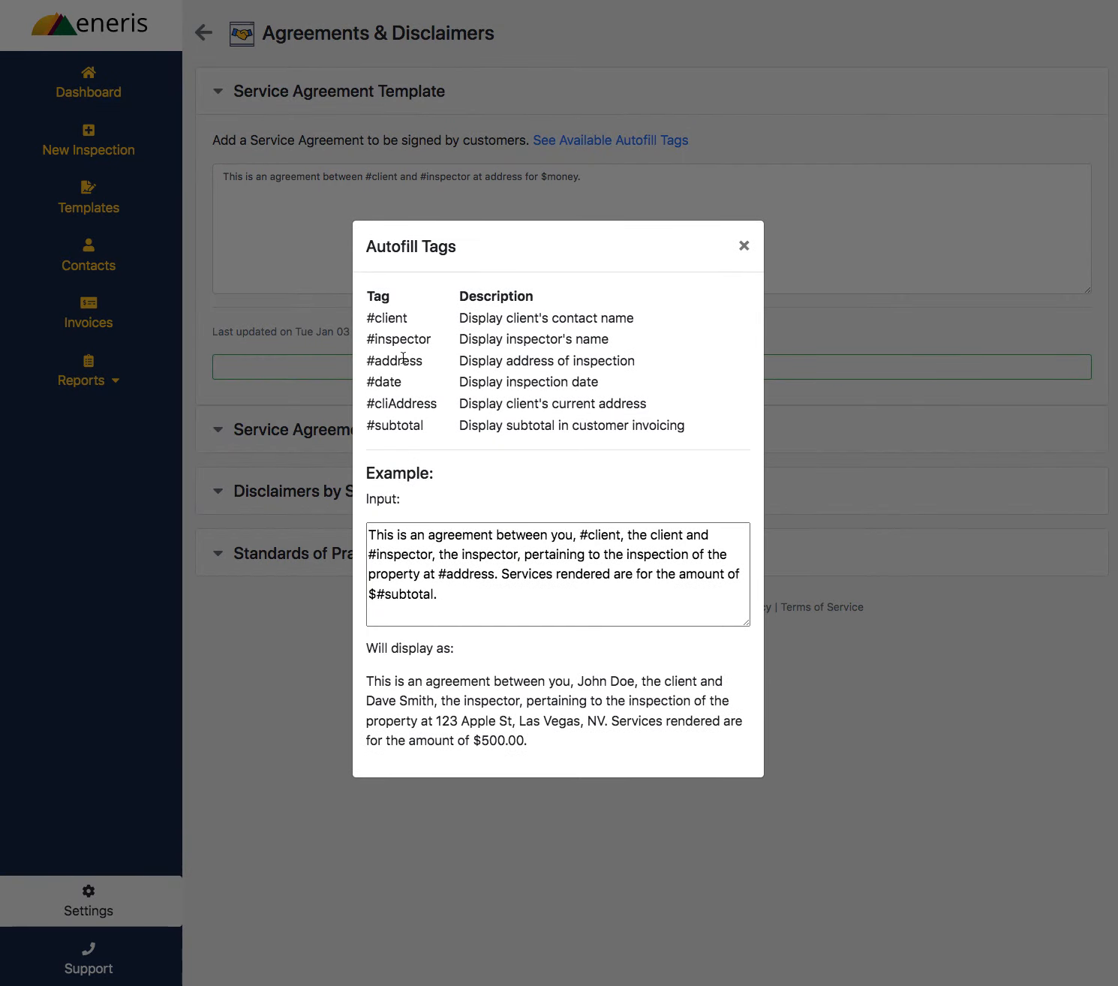
{"action": "left_click", "coordinate": [301, 223]}
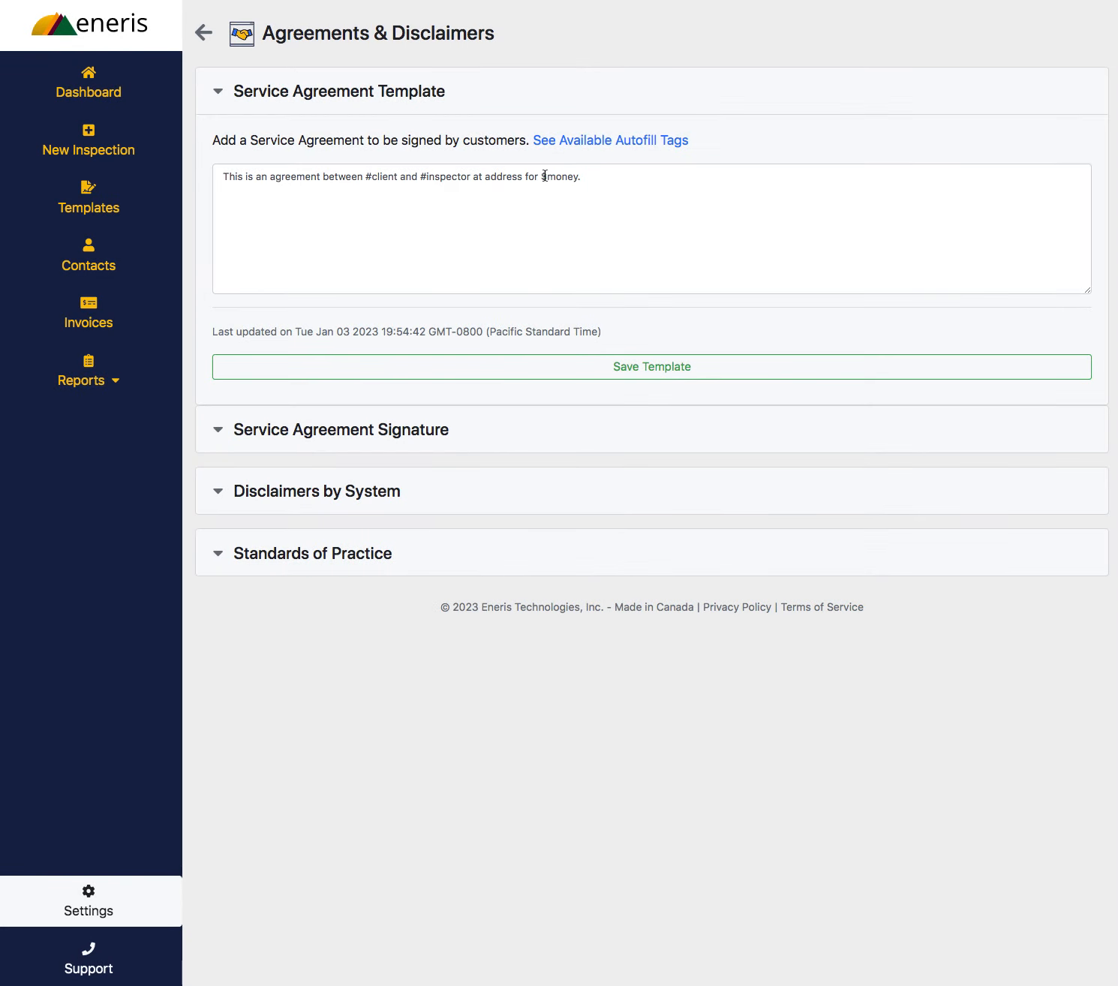
{"action": "left_click", "coordinate": [484, 180]}
{"action": "type", "text": "#"}
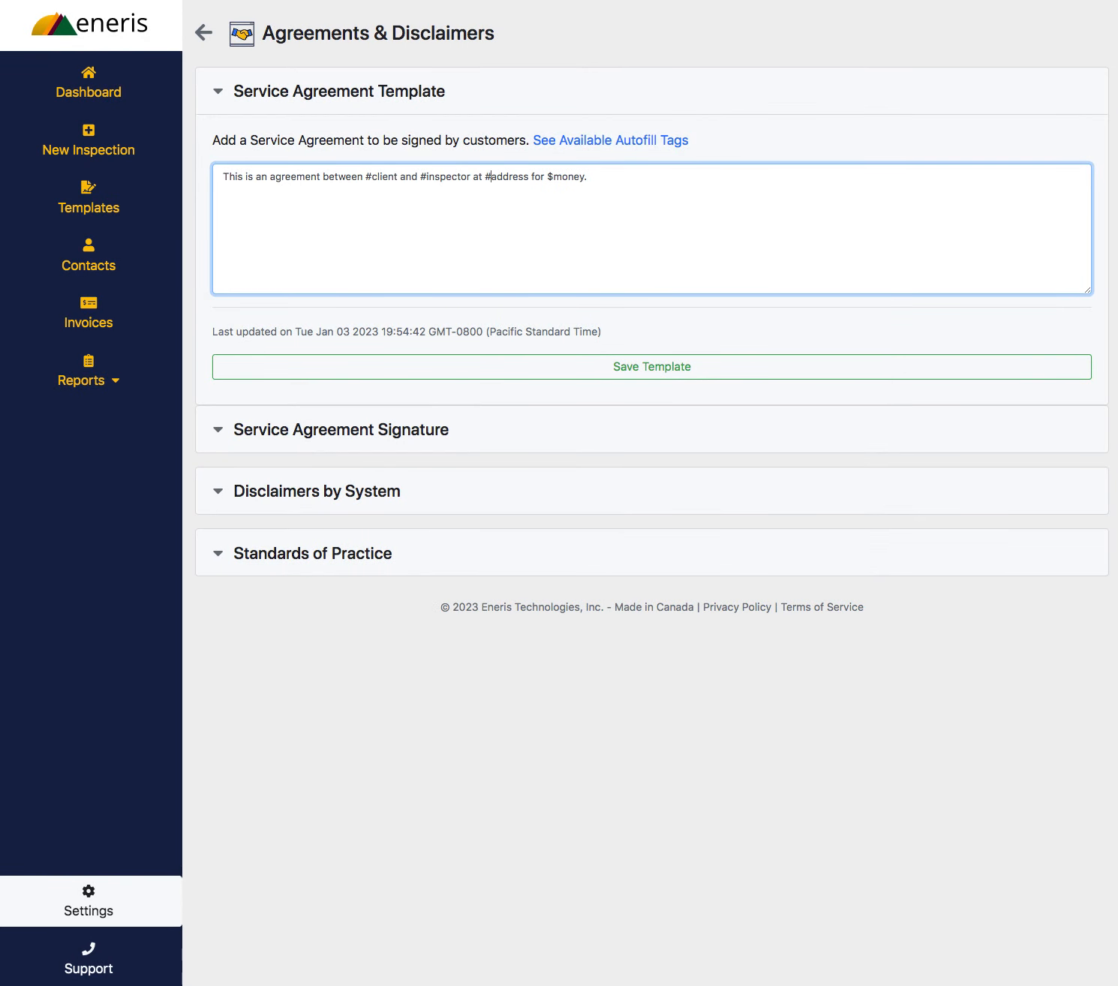
- Replace the word money after the dollar sign in the template with the #subtotal tag
{"action": "key", "text": "Right"}
{"action": "key", "text": "Right"}
{"action": "key", "text": "Right"}
{"action": "key", "text": "Right"}
{"action": "key", "text": "Right"}
{"action": "key", "text": "BackSpace"}
{"action": "key", "text": "BackSpace"}
{"action": "key", "text": "BackSpace"}
{"action": "key", "text": "BackSpace"}
{"action": "key", "text": "BackSpace"}
{"action": "type", "text": "#subtotal"}
- Save the service agreement template and dismiss the confirmation, then save it once more
{"action": "left_click", "coordinate": [623, 372]}
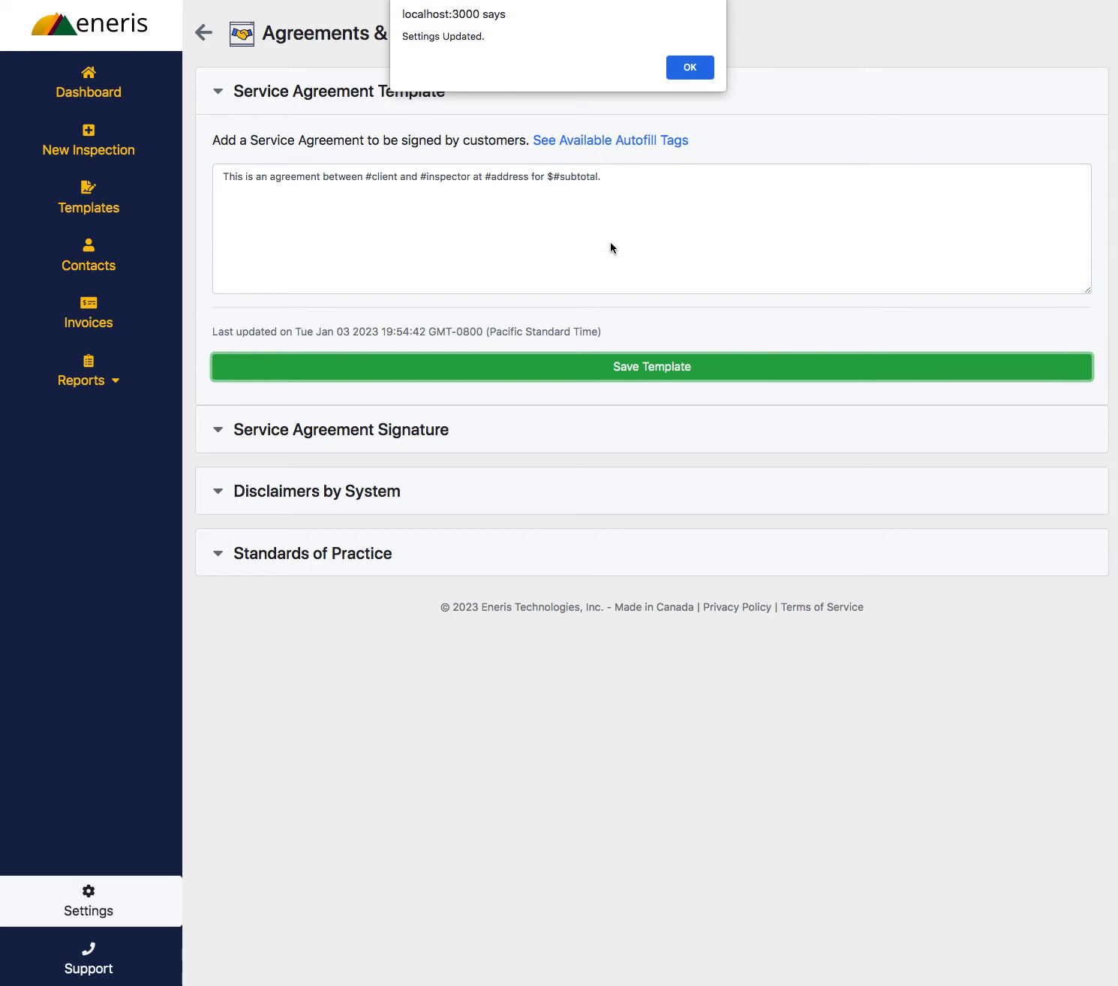
{"action": "left_click", "coordinate": [681, 68]}
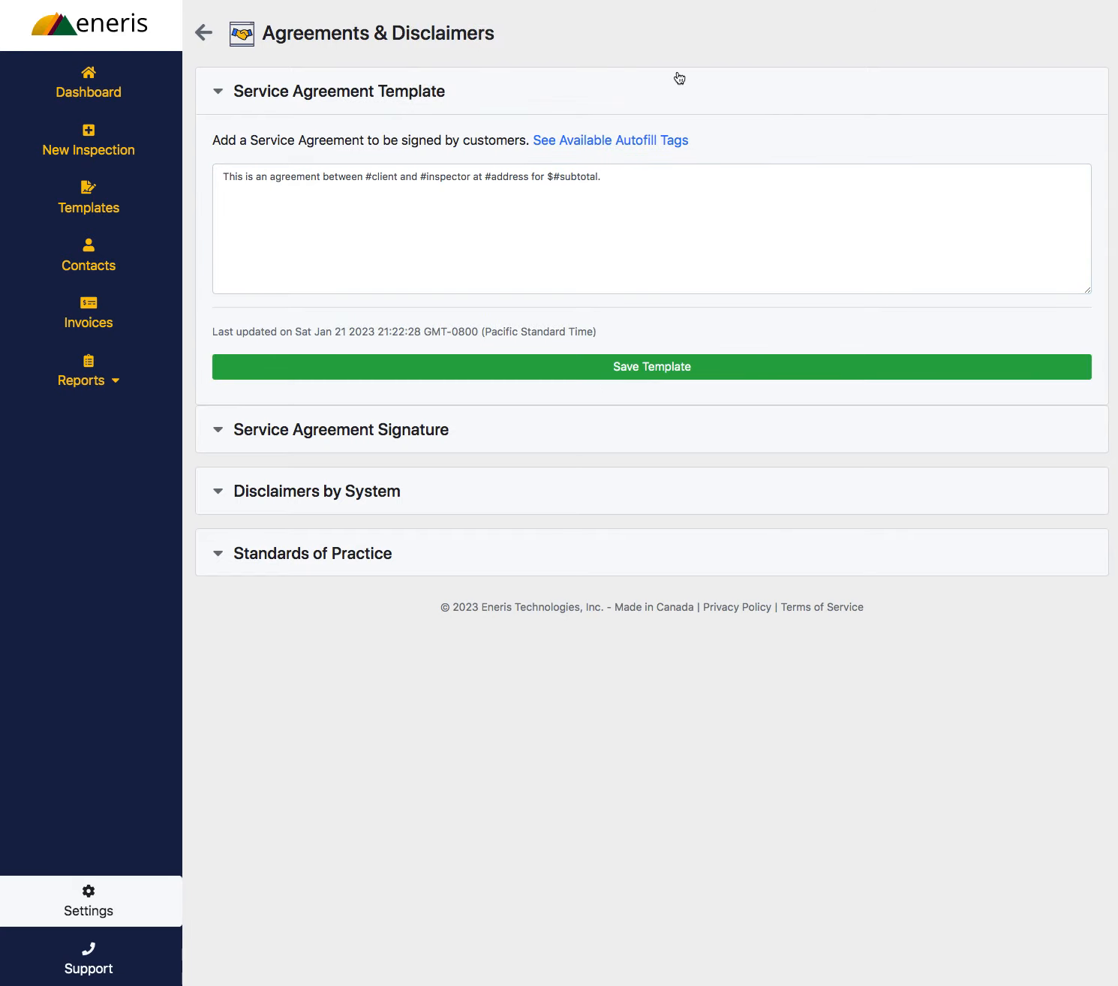
{"action": "left_click", "coordinate": [627, 211]}
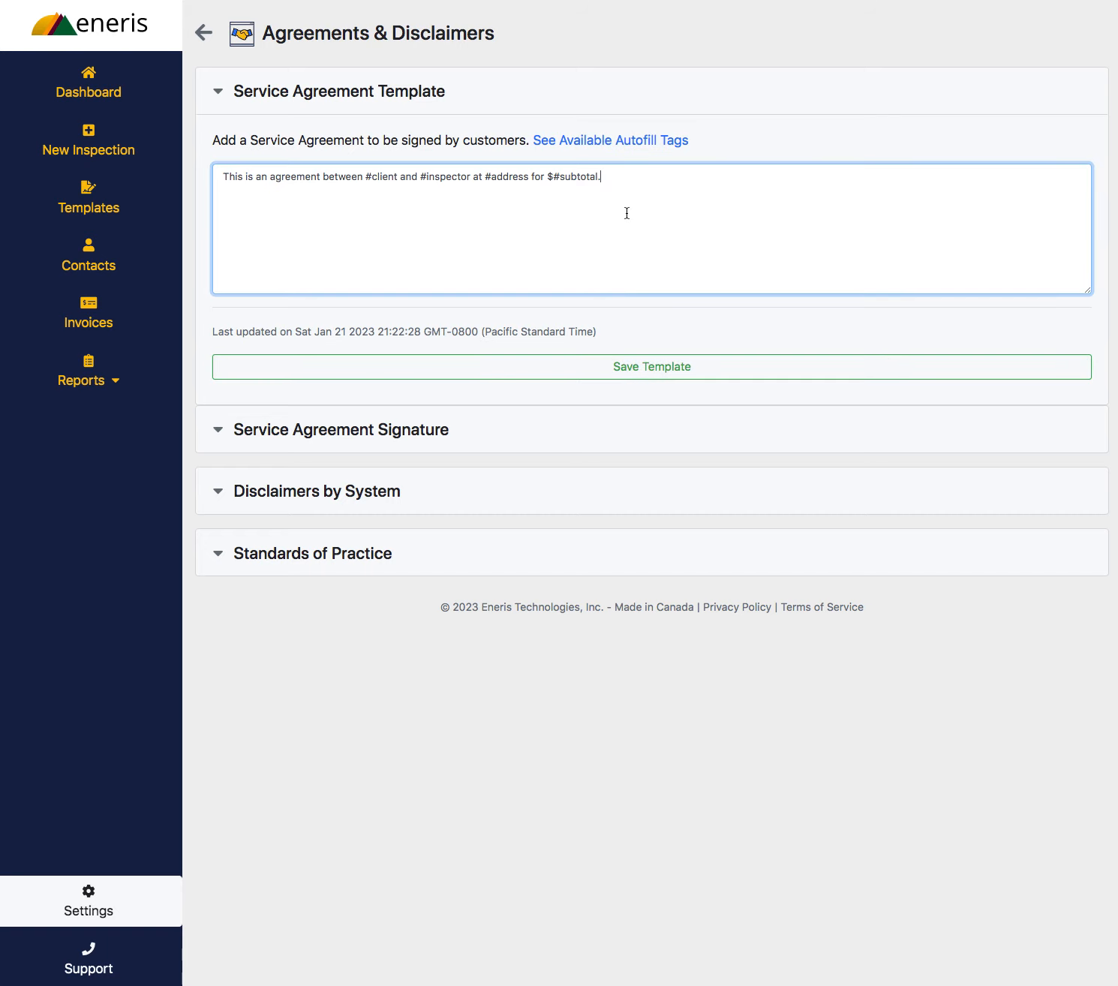
{"action": "left_click", "coordinate": [635, 179]}
{"action": "left_click", "coordinate": [634, 375]}
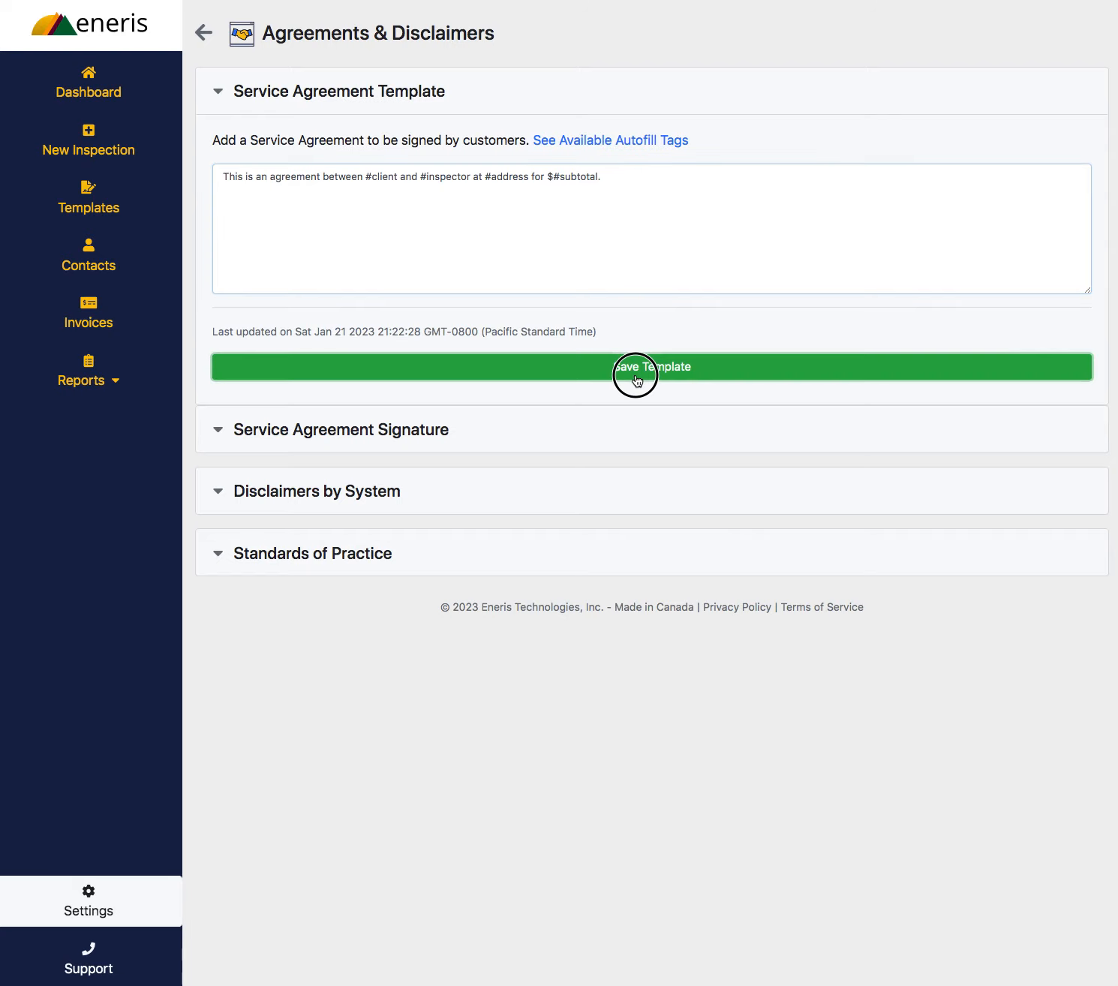
{"action": "left_click", "coordinate": [690, 69]}
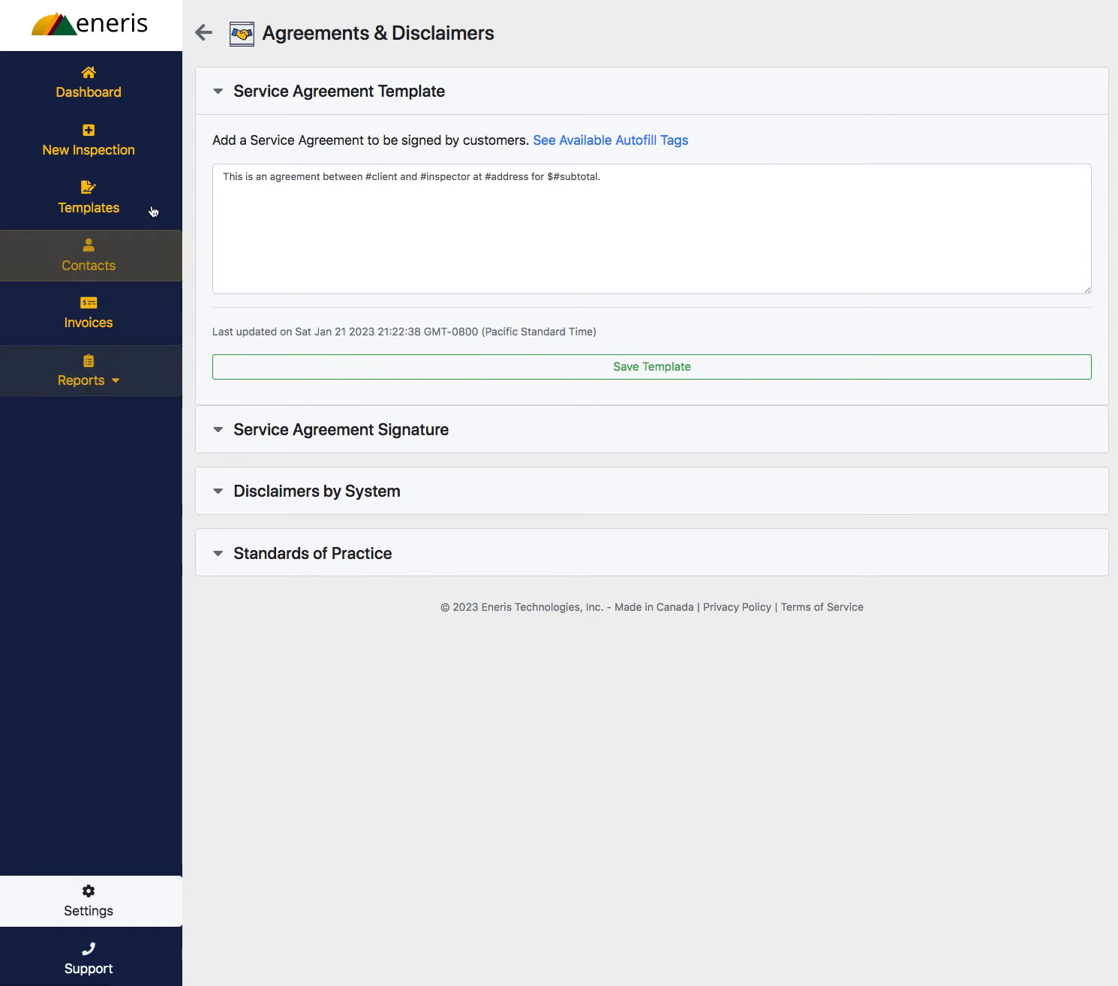
- Start a new inspection, fill in the property's address from the address search suggestions, and enter the client's full name
{"action": "left_click", "coordinate": [147, 154]}
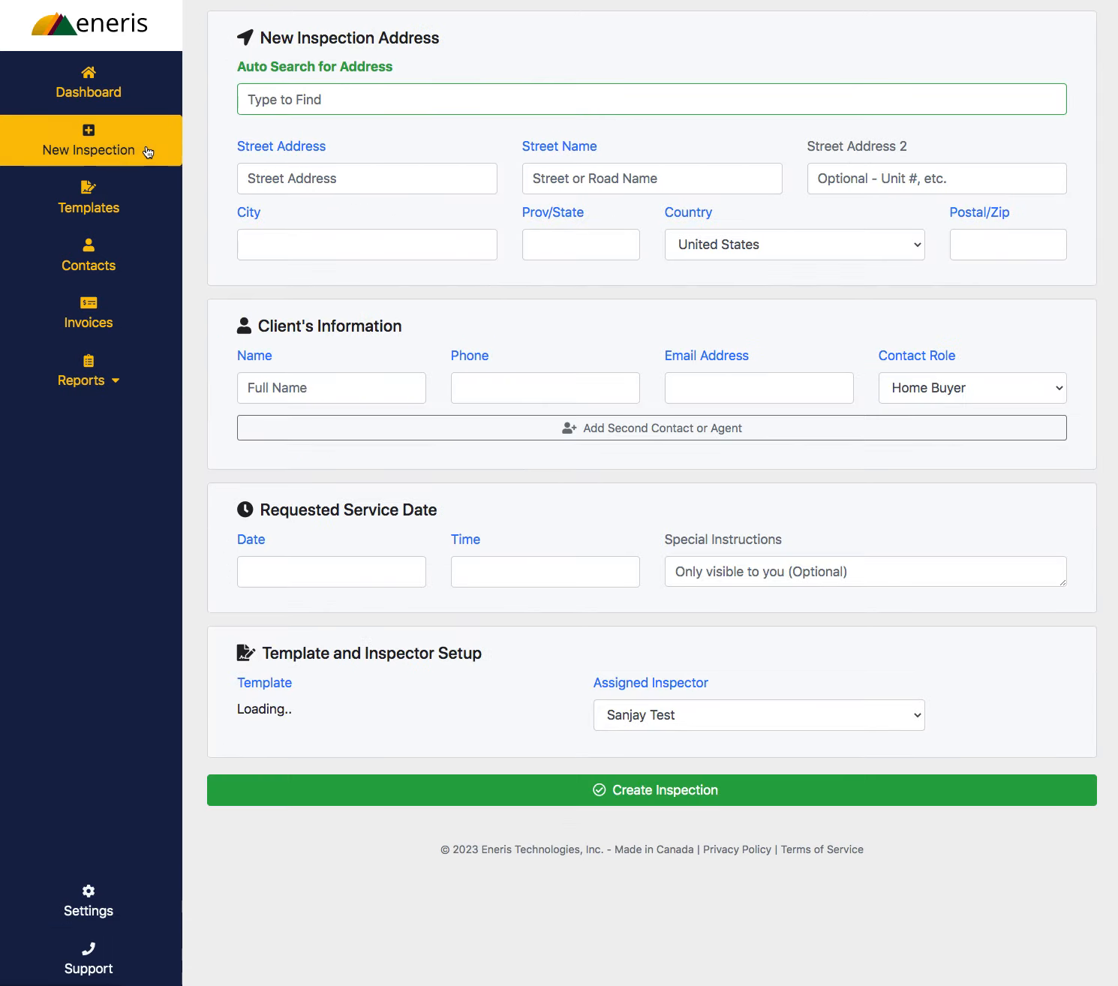
{"action": "left_click", "coordinate": [293, 106]}
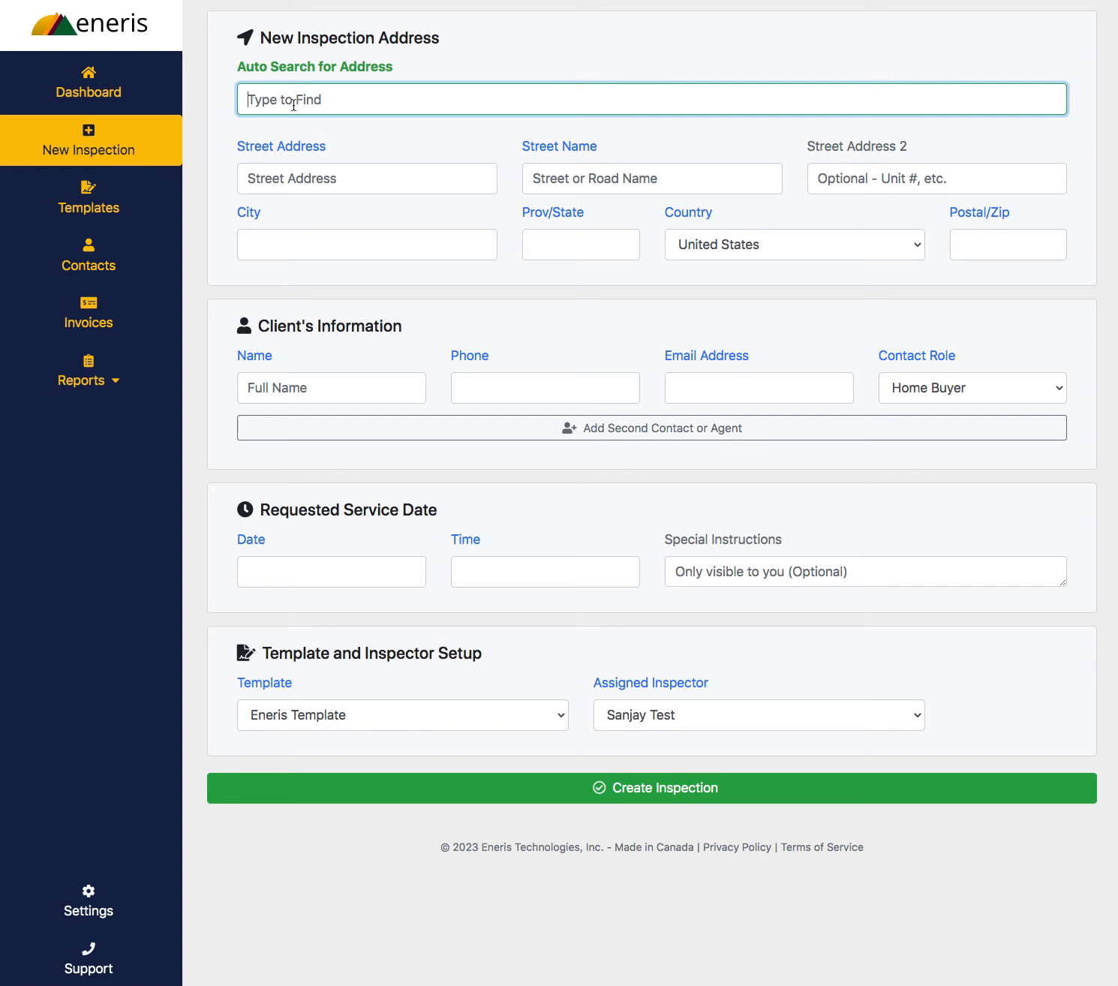
{"action": "type", "text": "2718"}
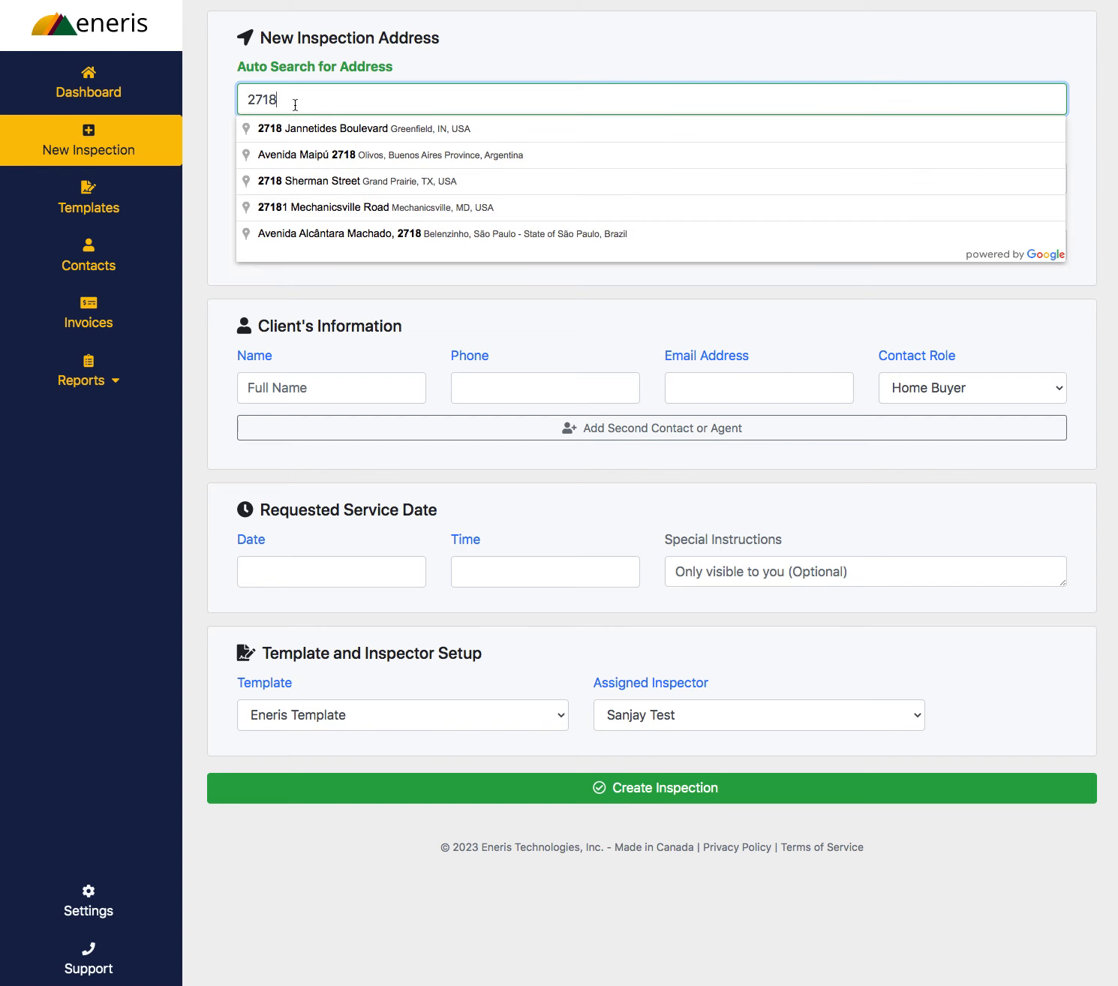
{"action": "left_click", "coordinate": [286, 183]}
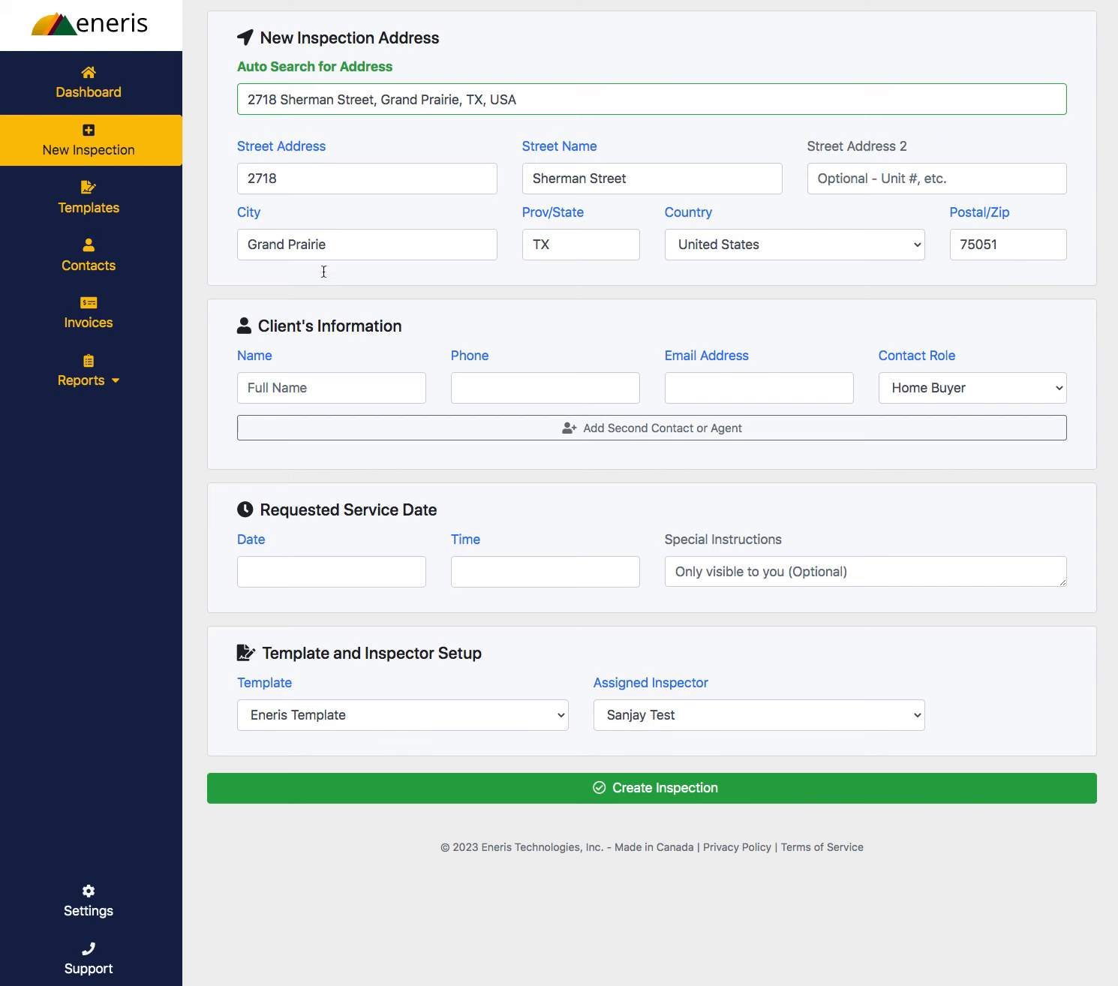
{"action": "left_click", "coordinate": [300, 387]}
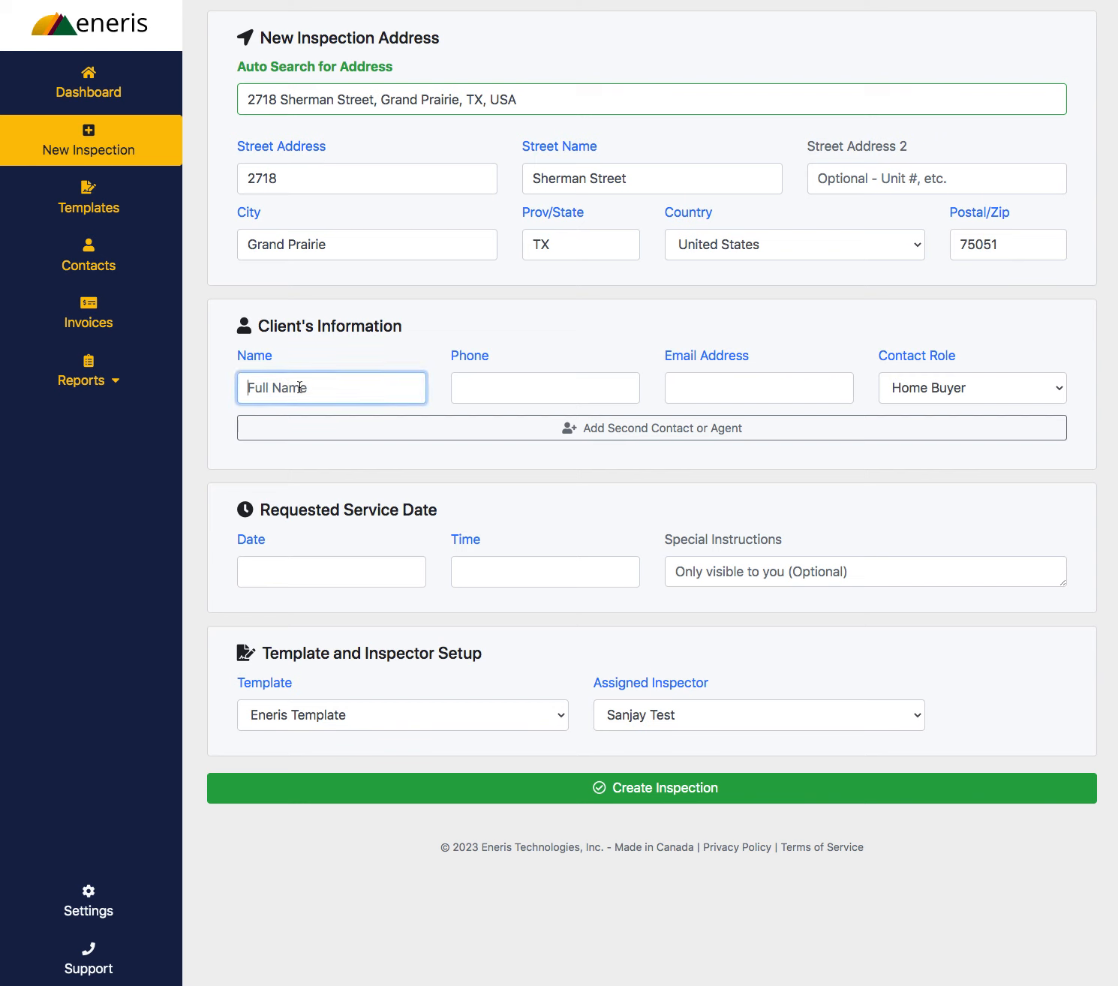
{"action": "type", "text": "Clyde Clientand Sally Client"}
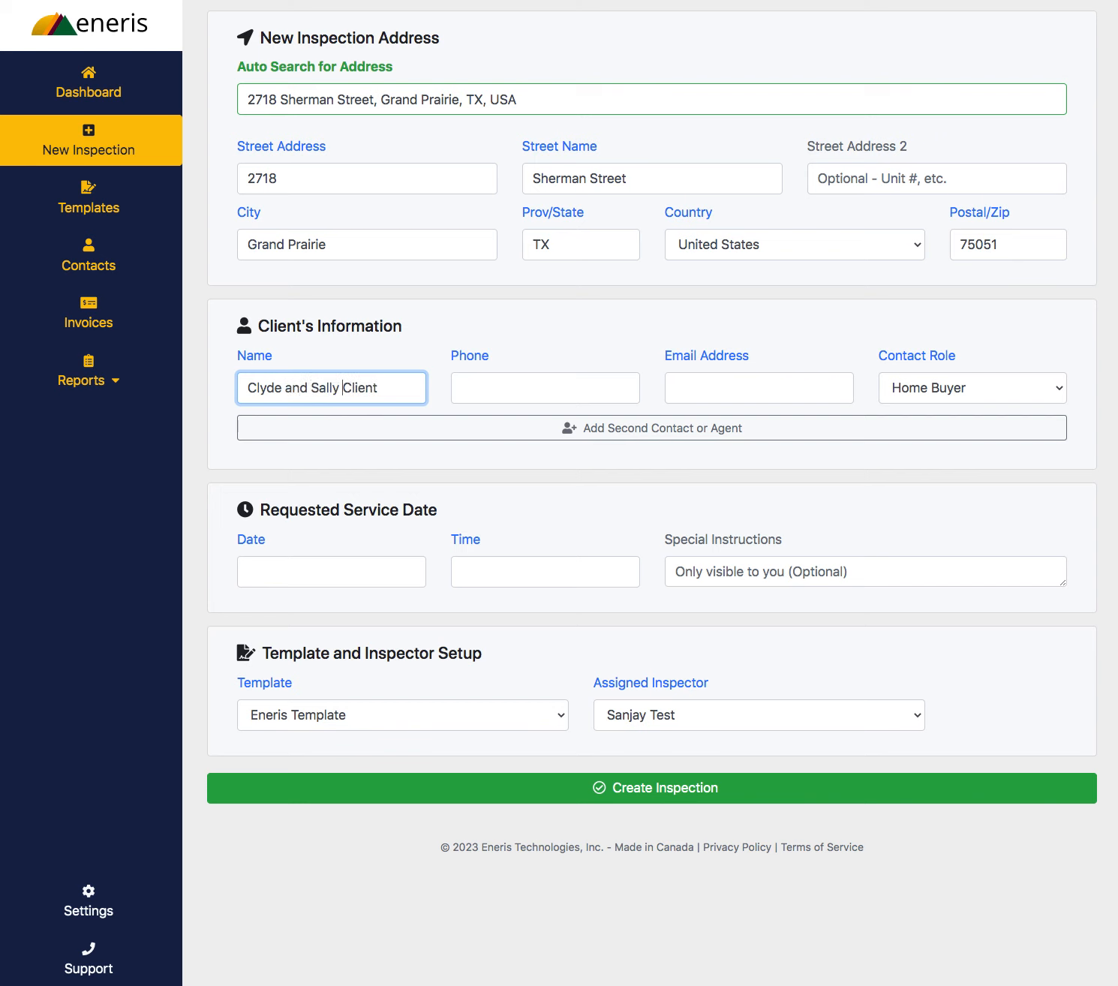
- Set the requested service date to 01/23/2023 at 09:00 PM and create the inspection
{"action": "left_click", "coordinate": [334, 570]}
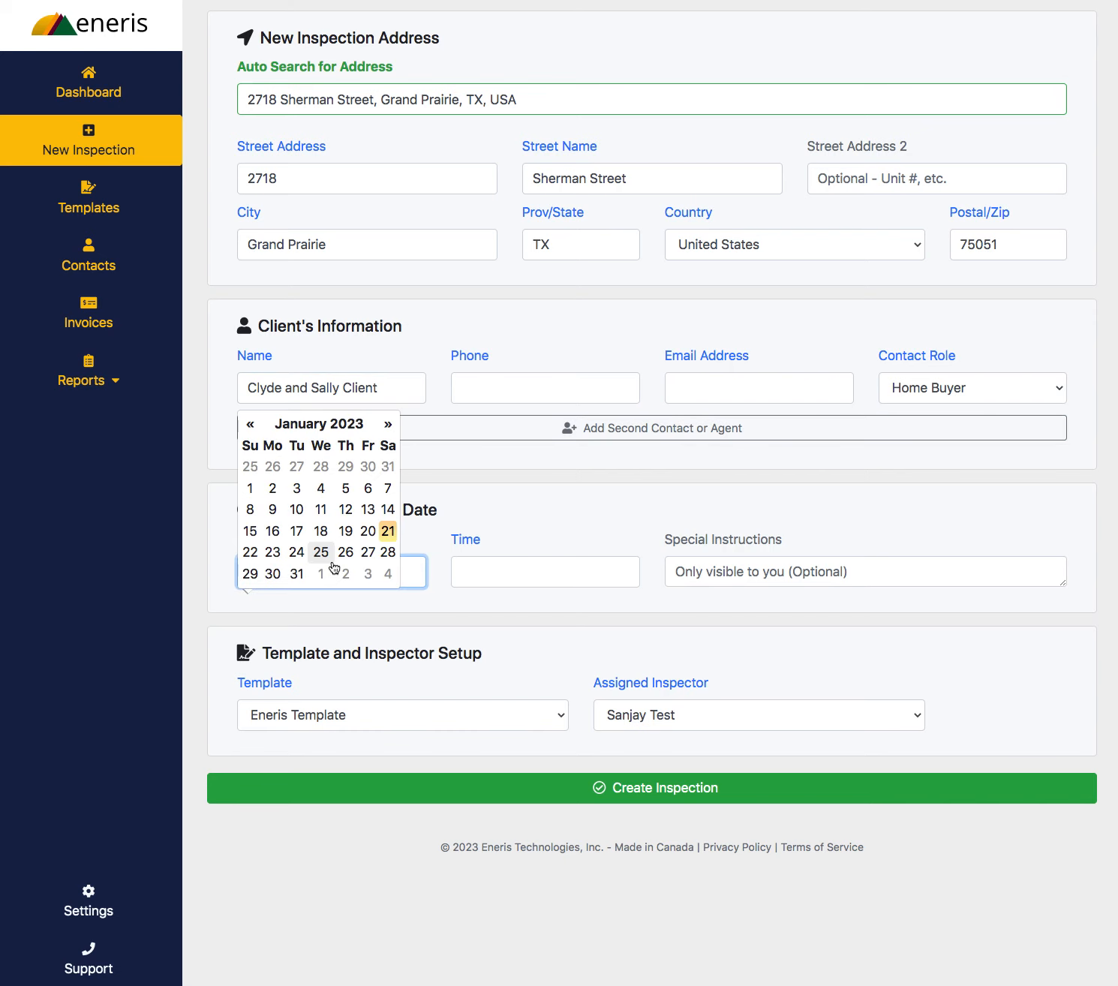
{"action": "left_click", "coordinate": [482, 582]}
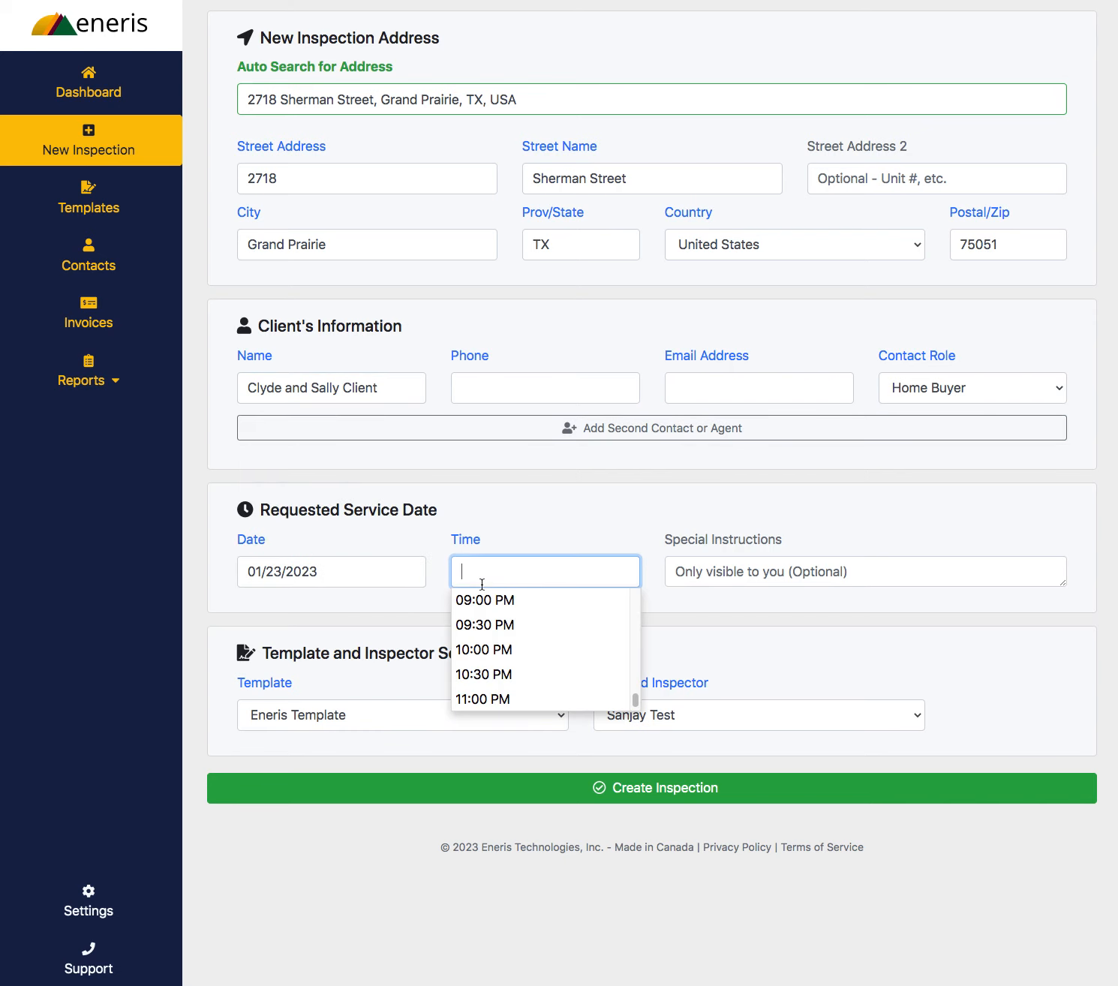
{"action": "left_click", "coordinate": [488, 604]}
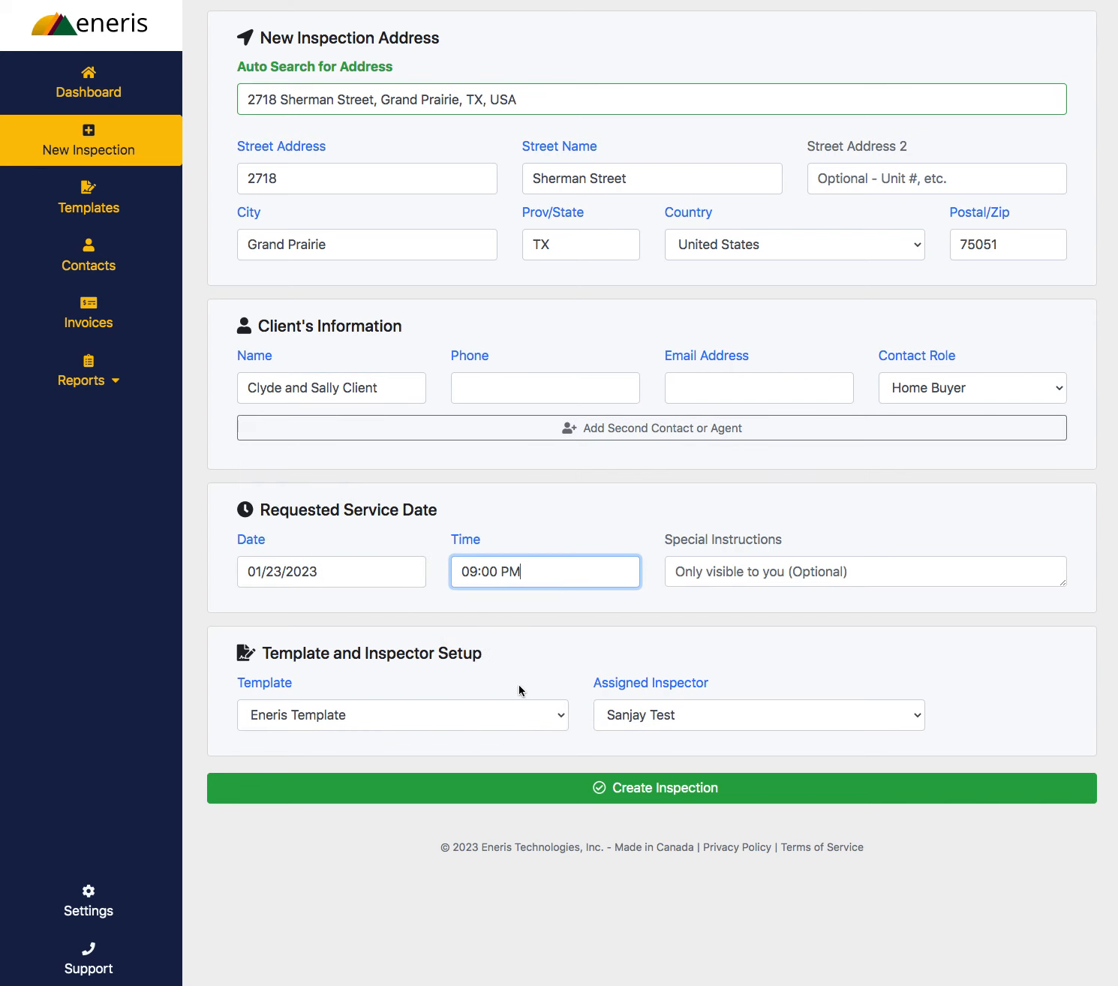
{"action": "left_click", "coordinate": [589, 622]}
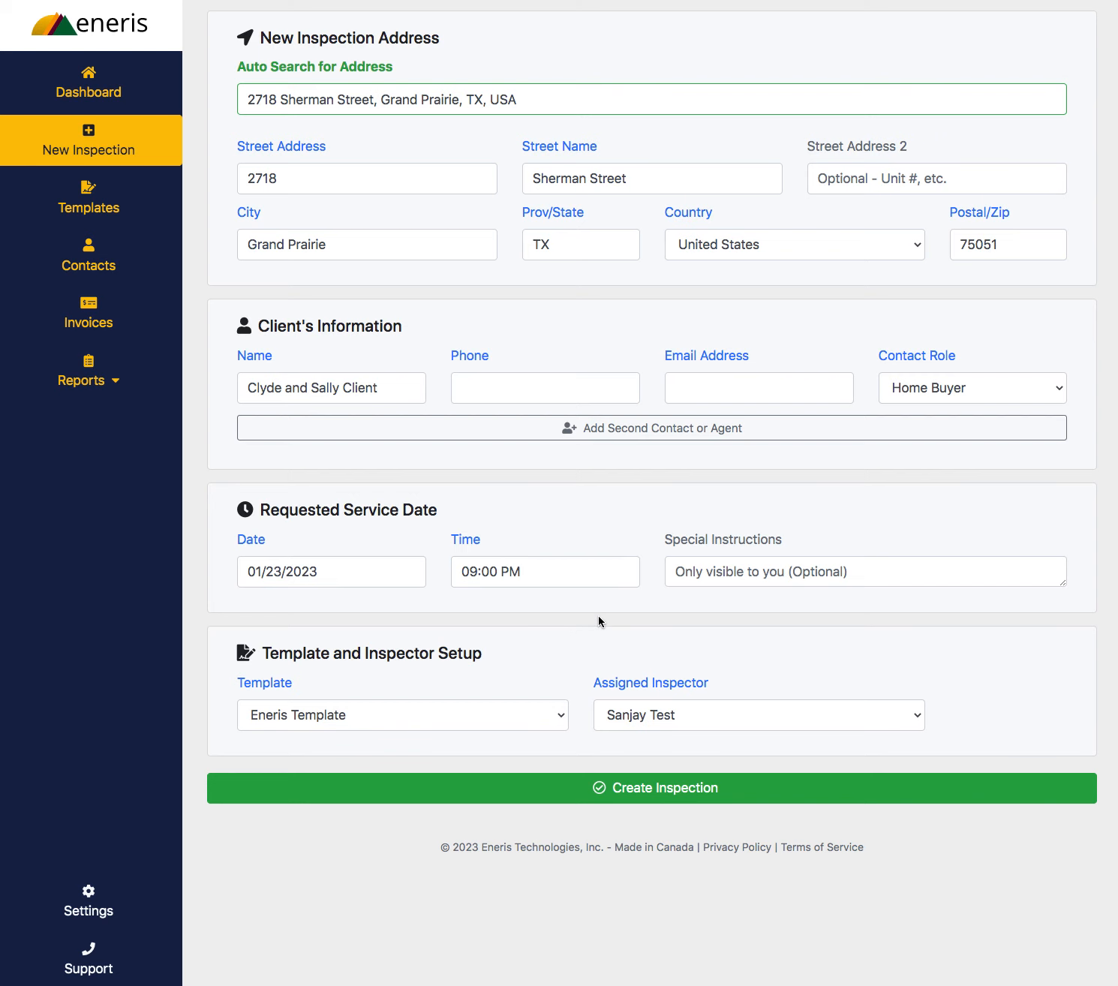
{"action": "left_click", "coordinate": [595, 782]}
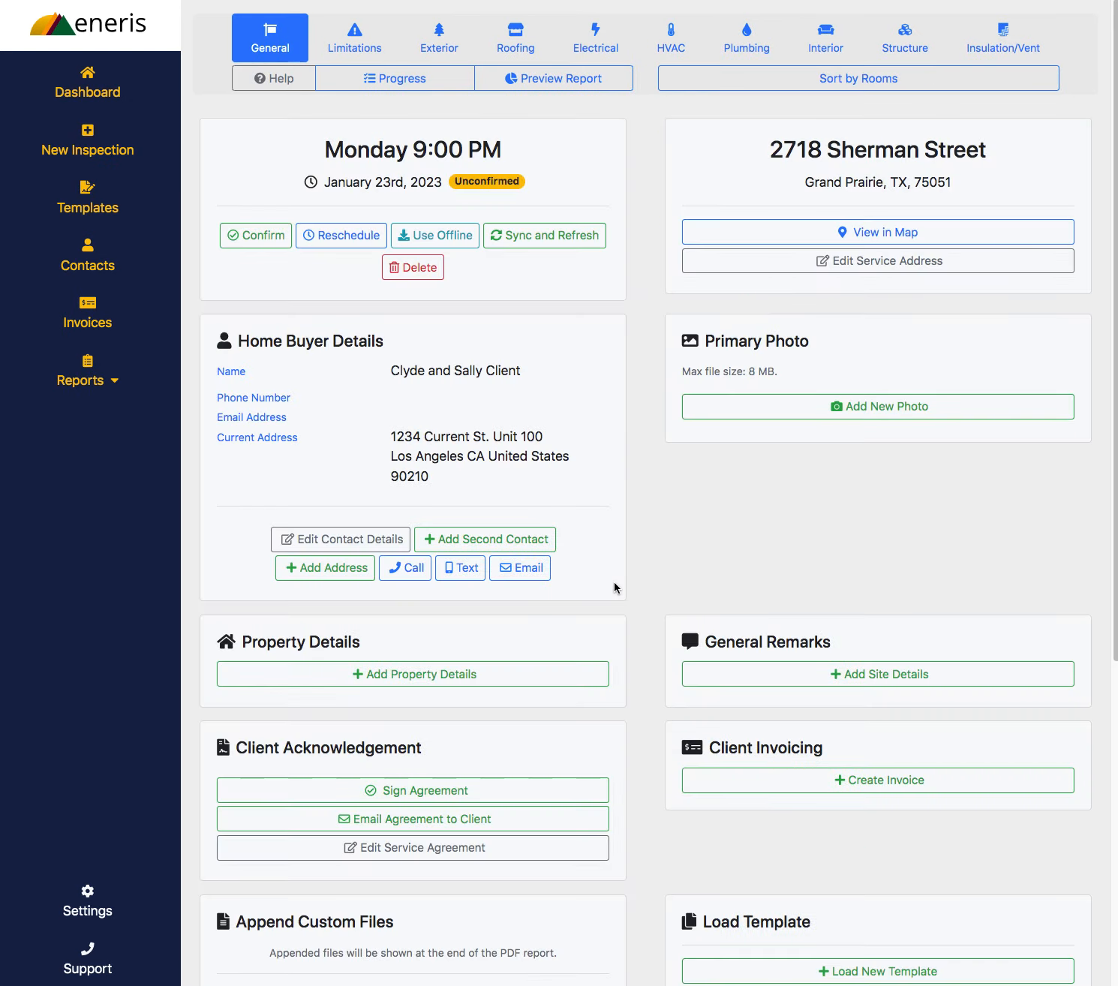
- Preview the email that sends the service agreement to the client, and close it without sending
{"action": "left_click", "coordinate": [614, 583]}
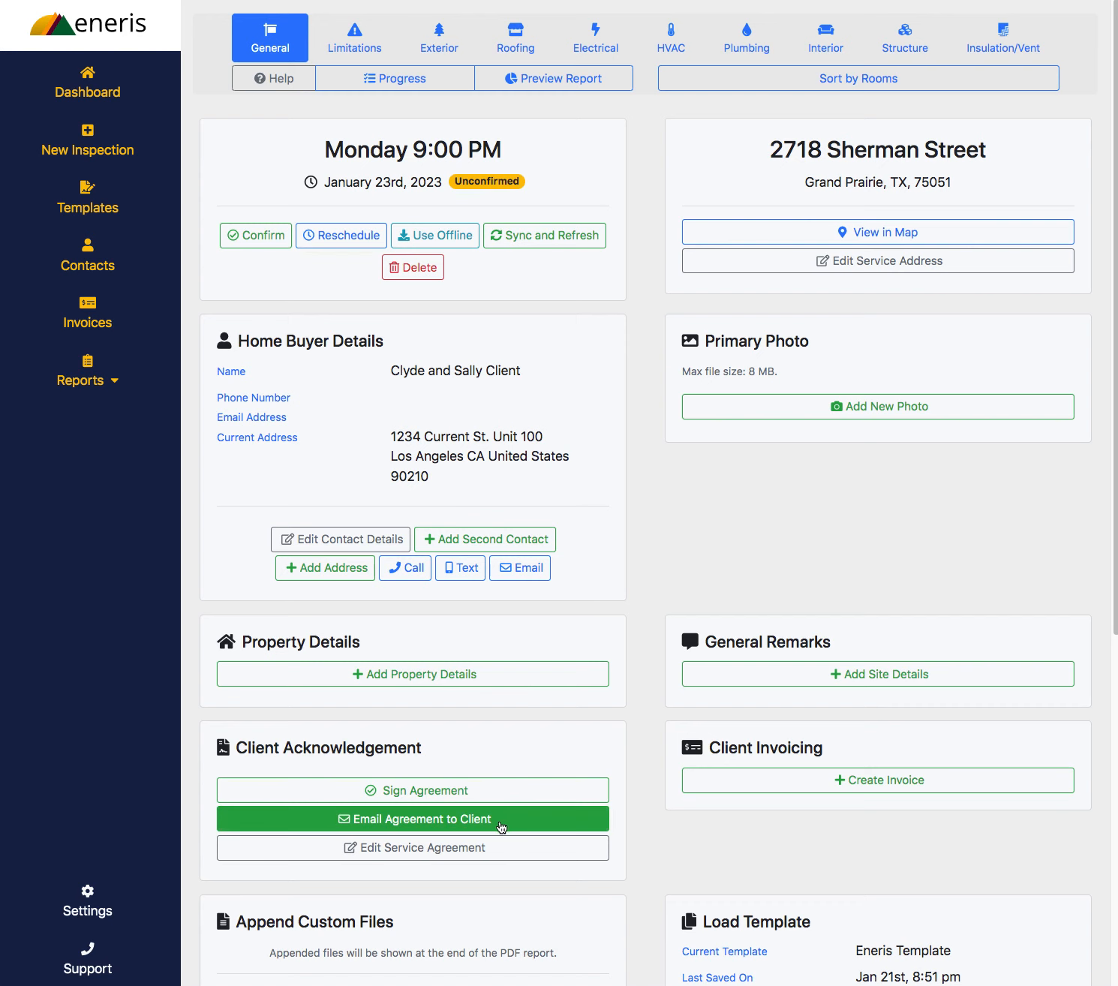
{"action": "left_click", "coordinate": [461, 825]}
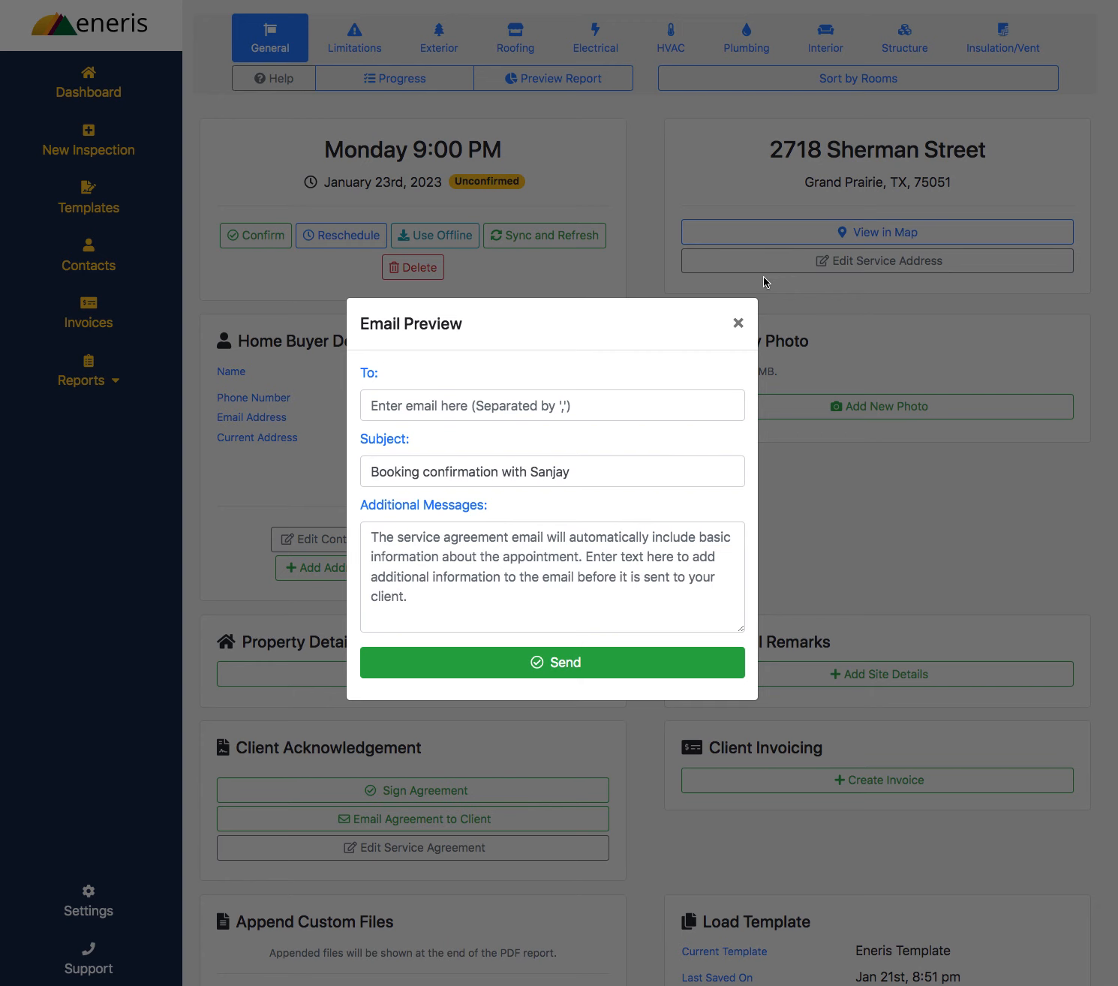
{"action": "left_click", "coordinate": [738, 323]}
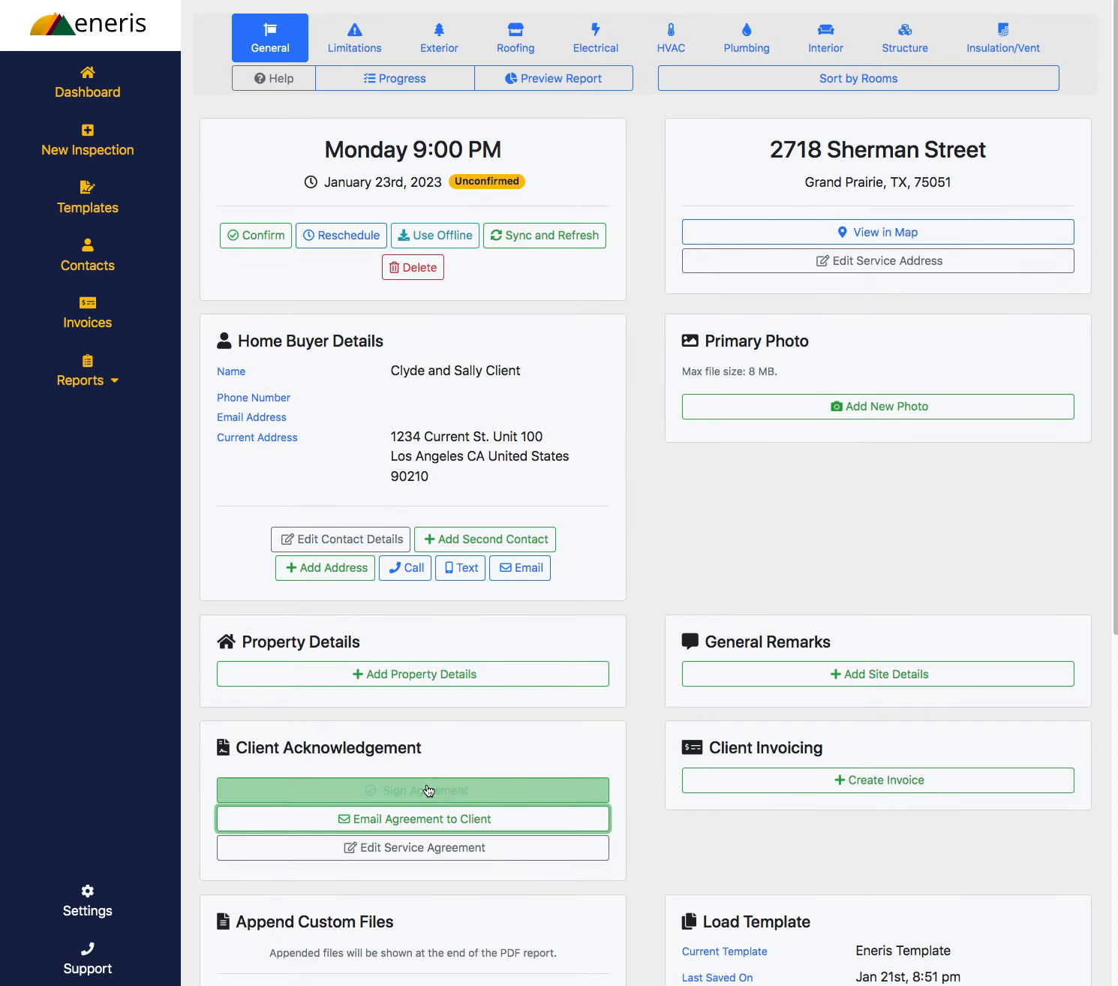
- Open the agreement for signing, examine how the autofill tags appear in its text, and return to the report editor
{"action": "left_click", "coordinate": [428, 790]}
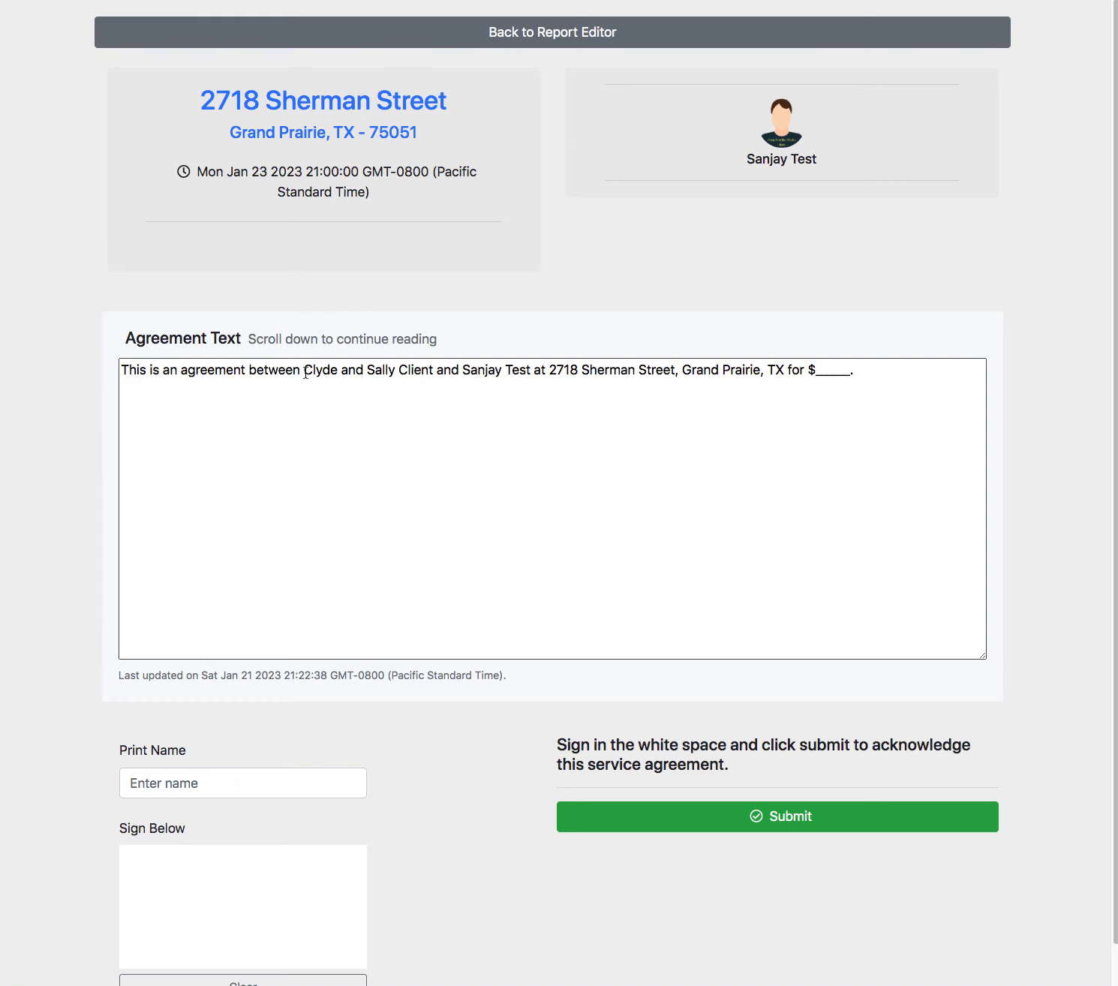
{"action": "left_click_drag", "start_coordinate": [304, 373], "coordinate": [331, 373]}
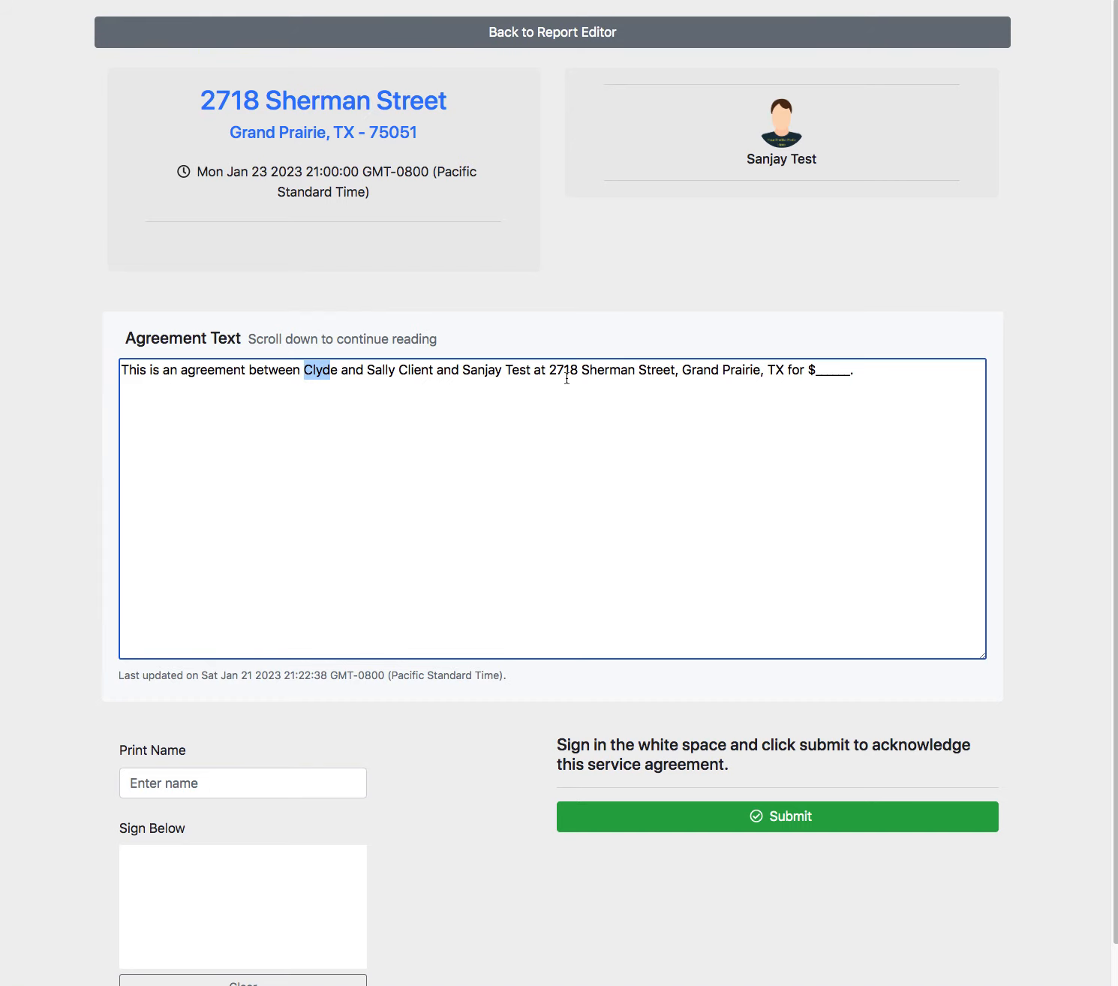
{"action": "left_click", "coordinate": [807, 384]}
{"action": "left_click_drag", "start_coordinate": [815, 370], "coordinate": [848, 372]}
{"action": "left_click", "coordinate": [836, 395]}
{"action": "left_click", "coordinate": [553, 42]}
{"action": "scroll", "coordinate": [634, 591], "scroll_direction": "down", "scroll_amount": 1}
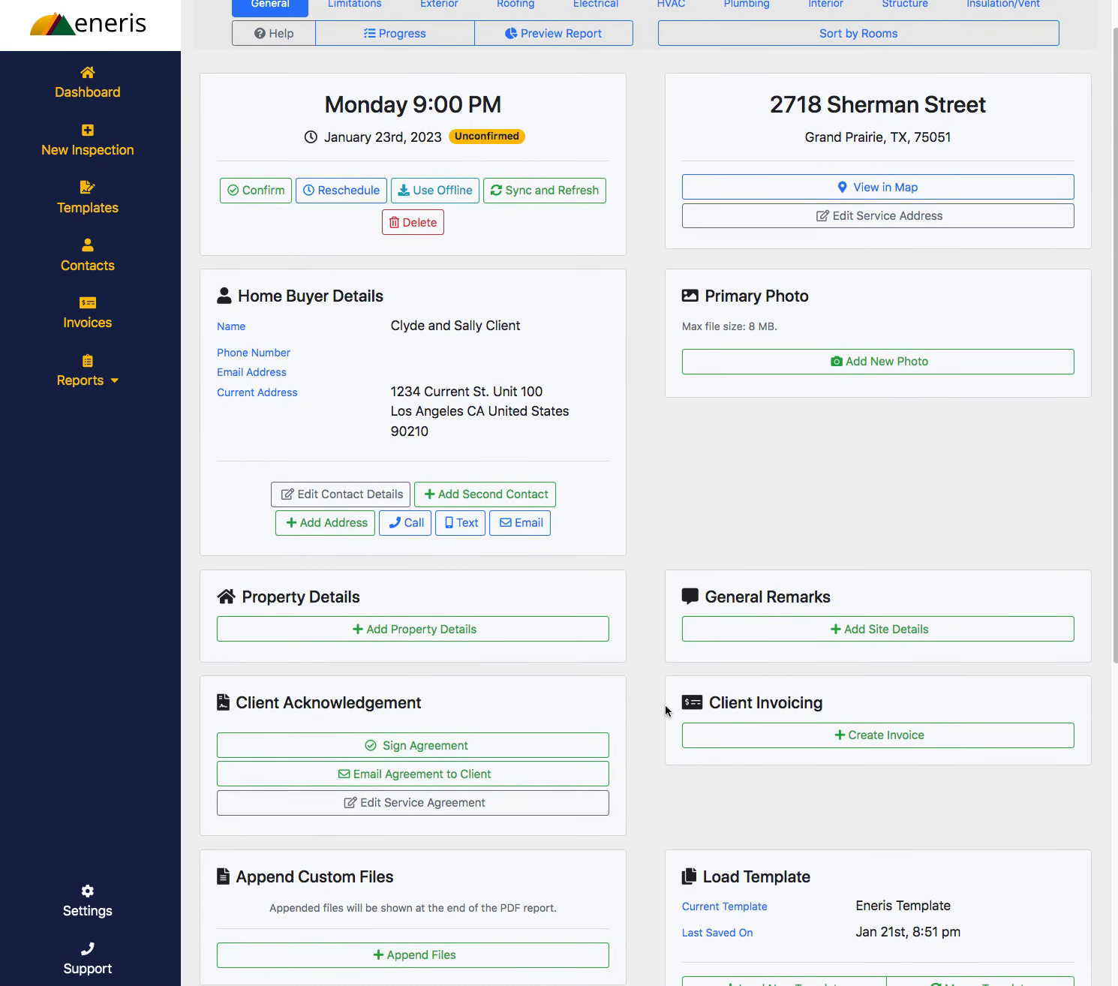
- Start a client invoice and fill in a custom line item named Home with a value of 500.00 and 5% tax
{"action": "left_click", "coordinate": [711, 729]}
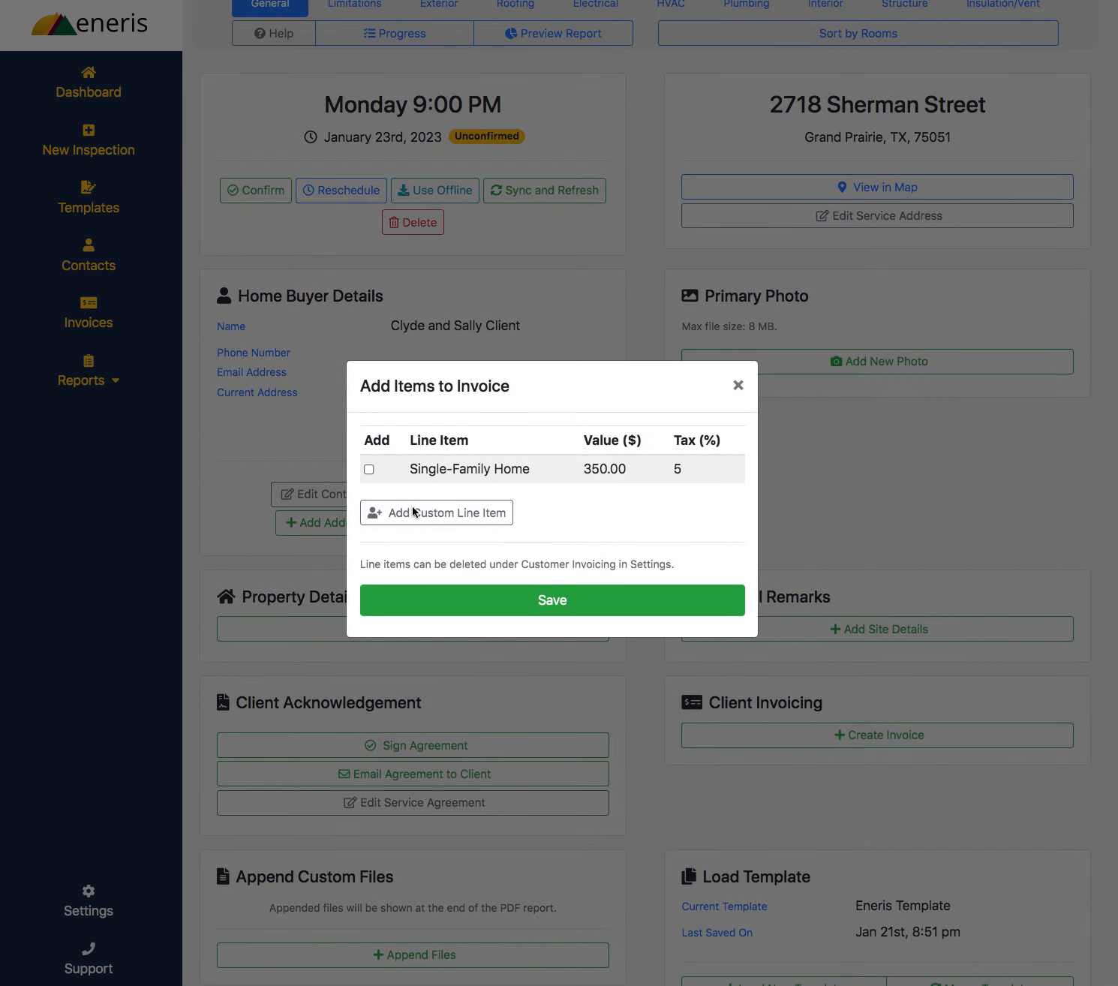
{"action": "left_click", "coordinate": [429, 518]}
{"action": "left_click", "coordinate": [422, 507]}
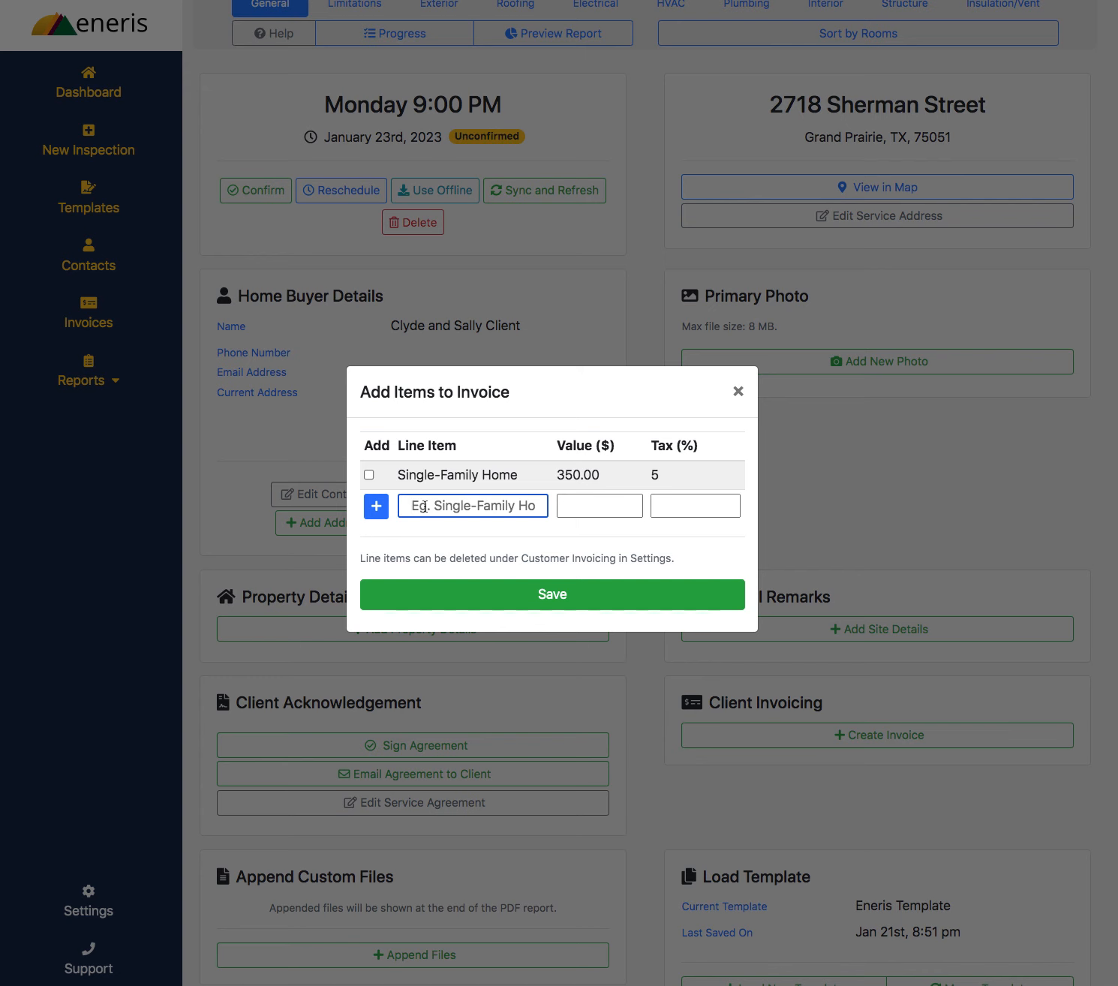
{"action": "type", "text": "I"}
{"action": "key", "text": "BackSpace"}
{"action": "type", "text": "Home"}
{"action": "key", "text": "Tab"}
{"action": "type", "text": "500.00"}
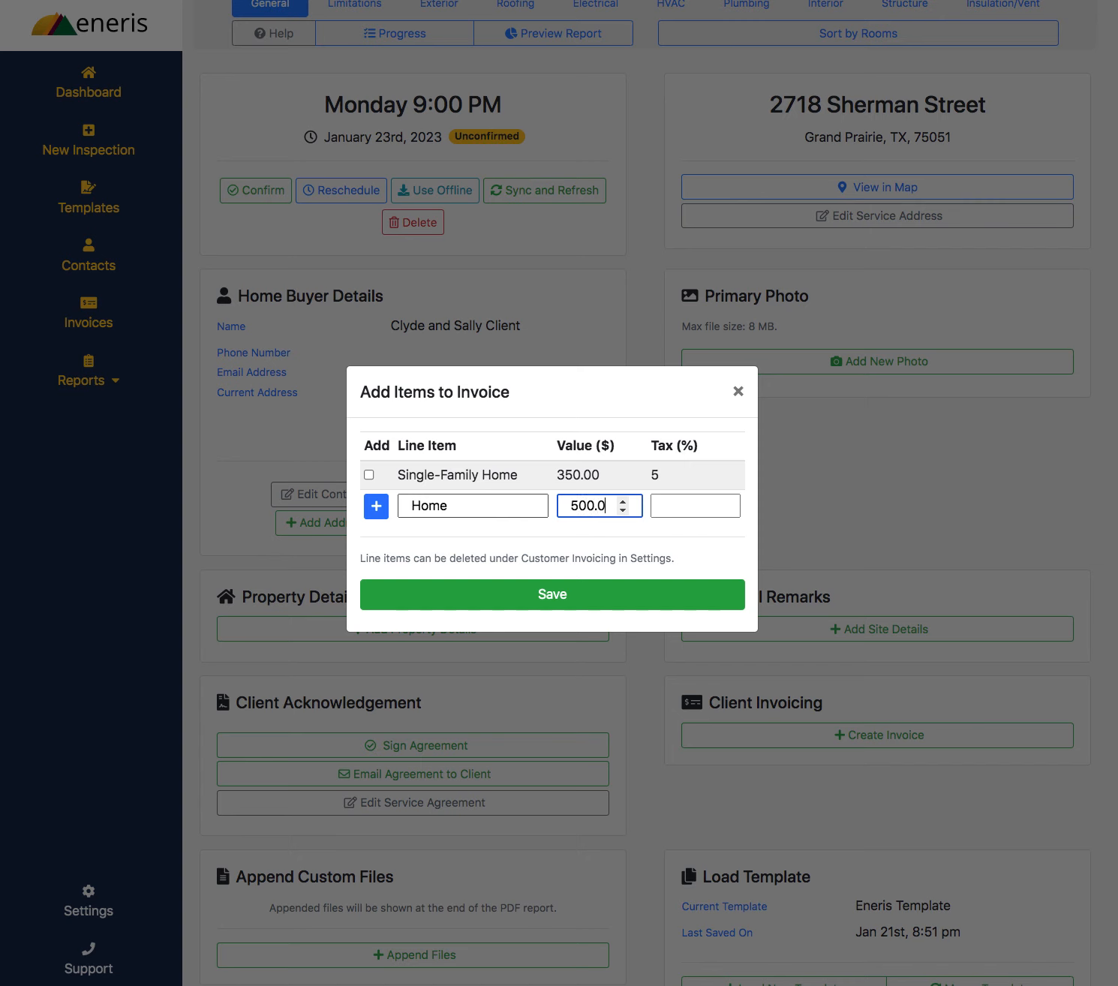
{"action": "key", "text": "Tab"}
{"action": "type", "text": "5"}
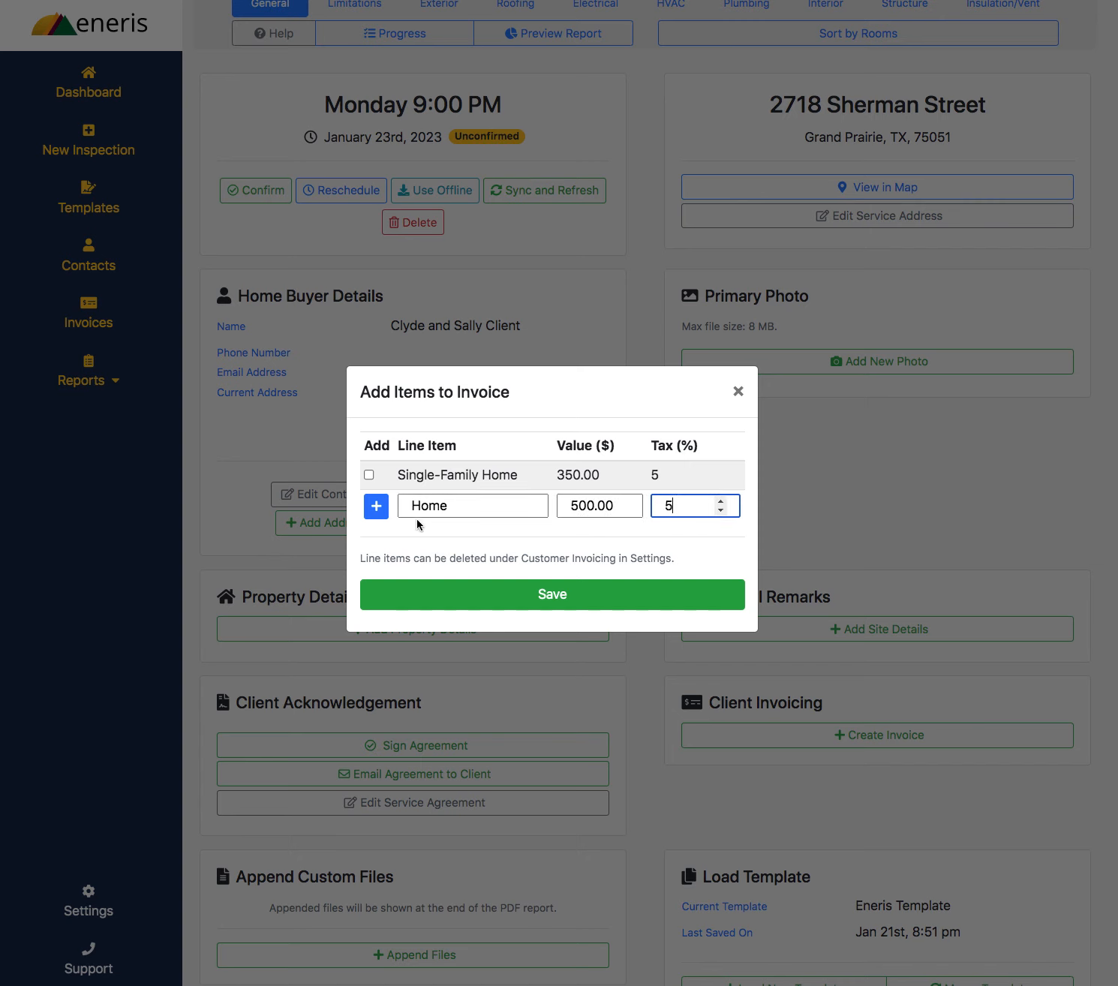
- Add the custom line item to the list, include Home in the invoice, and save the invoice
{"action": "left_click", "coordinate": [376, 505]}
{"action": "left_click", "coordinate": [369, 487]}
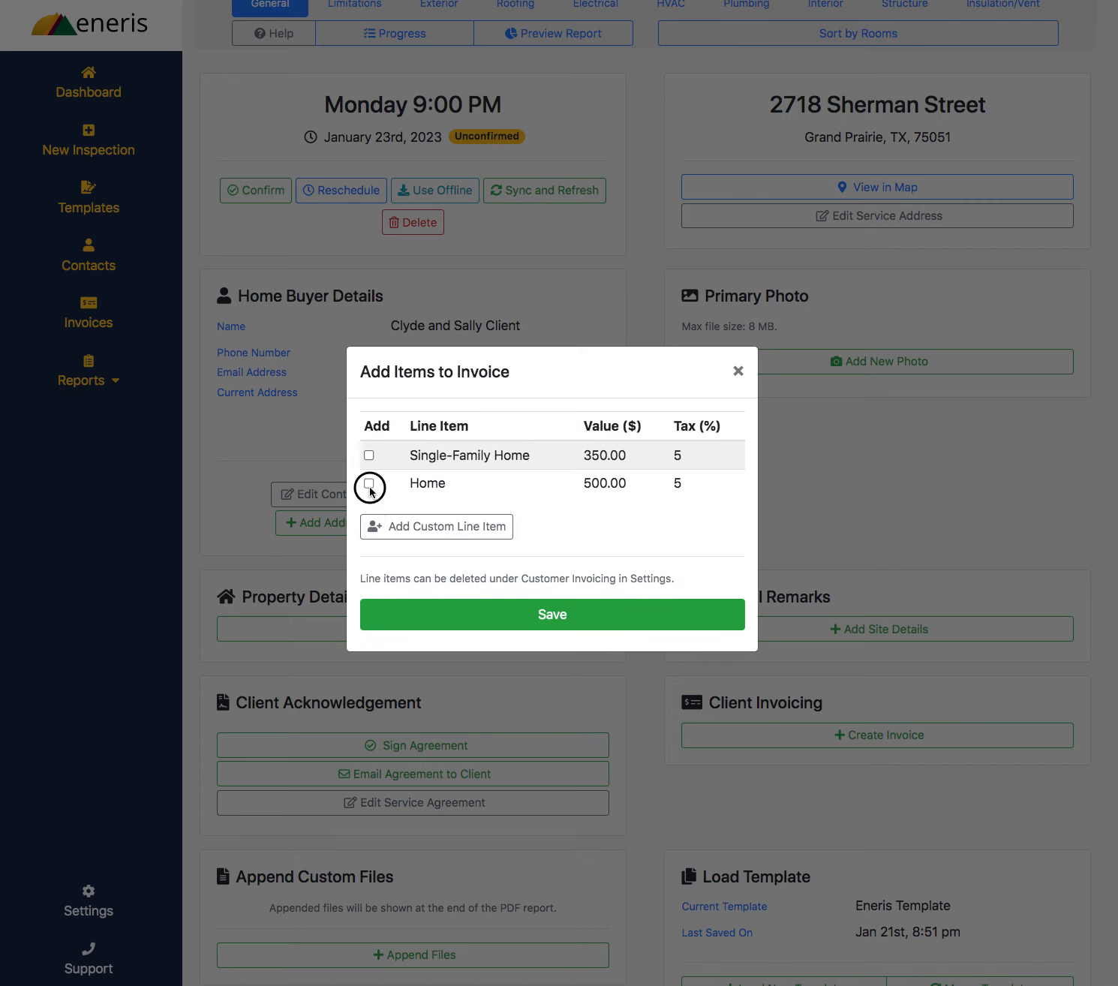
{"action": "left_click", "coordinate": [474, 608]}
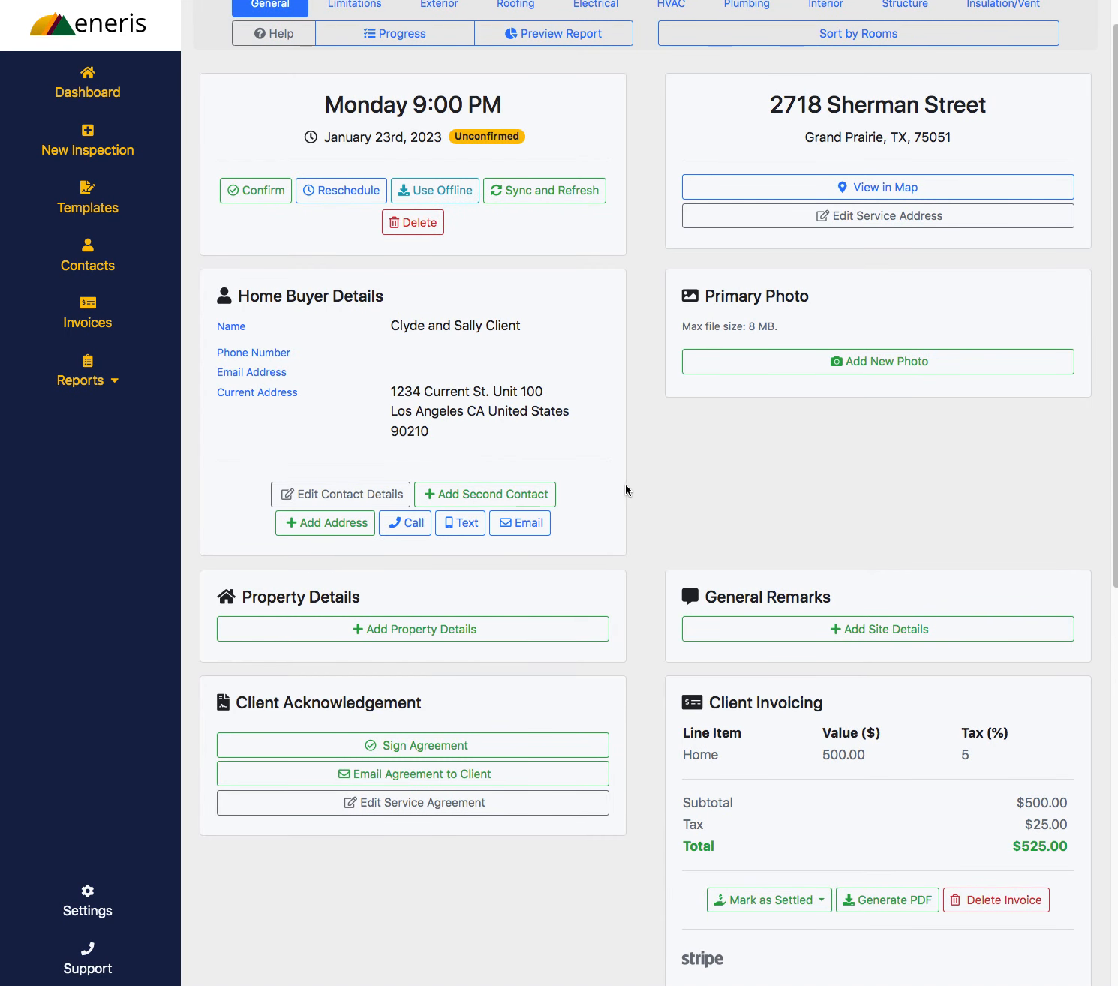
- Create the PDF version of the inspection report and open it for viewing
{"action": "scroll", "coordinate": [624, 524], "scroll_direction": "down", "scroll_amount": 7}
{"action": "scroll", "coordinate": [624, 530], "scroll_direction": "down", "scroll_amount": 3}
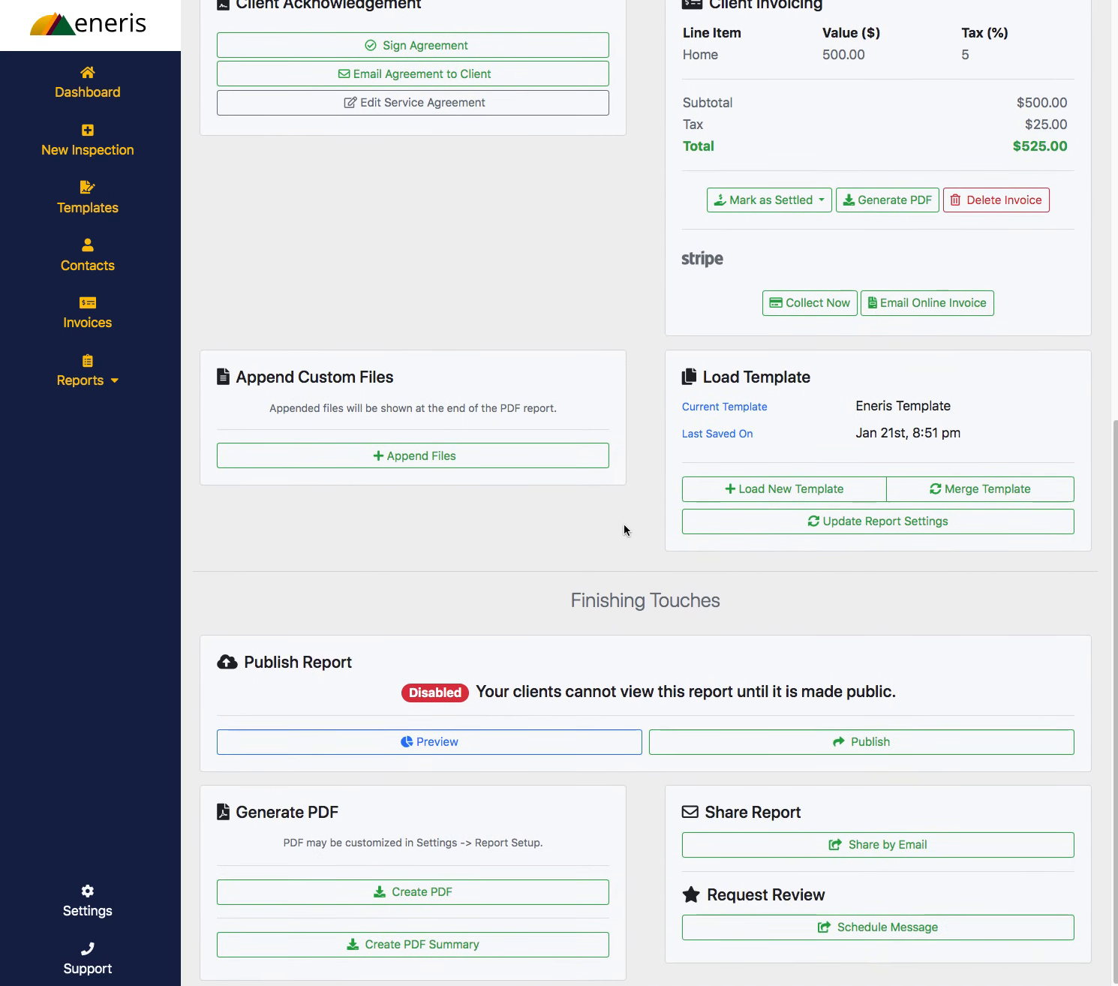
{"action": "left_click", "coordinate": [512, 870]}
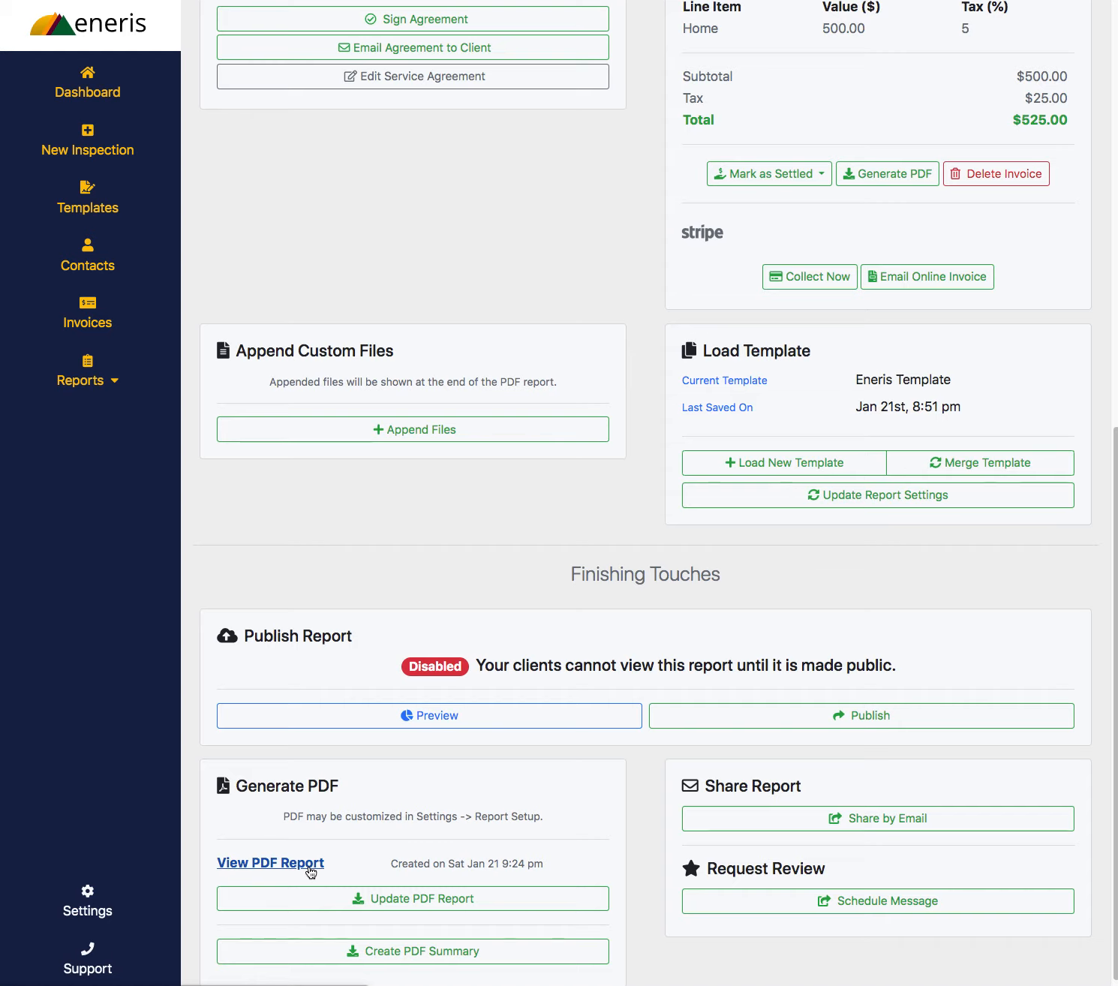
{"action": "left_click", "coordinate": [309, 862]}
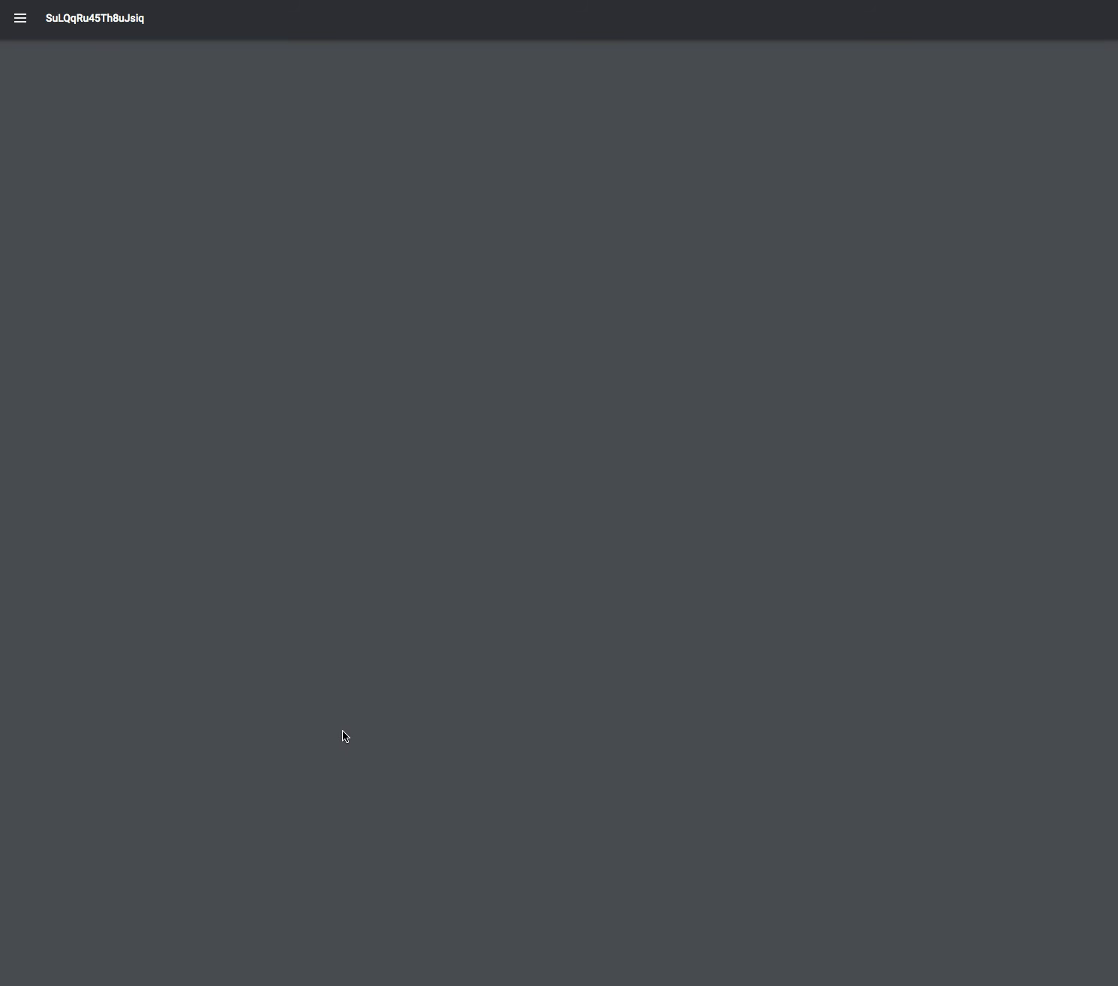
- Find the Service Agreement page in the PDF report and enlarge the view to 175%
{"action": "scroll", "coordinate": [343, 731], "scroll_direction": "down", "scroll_amount": 8}
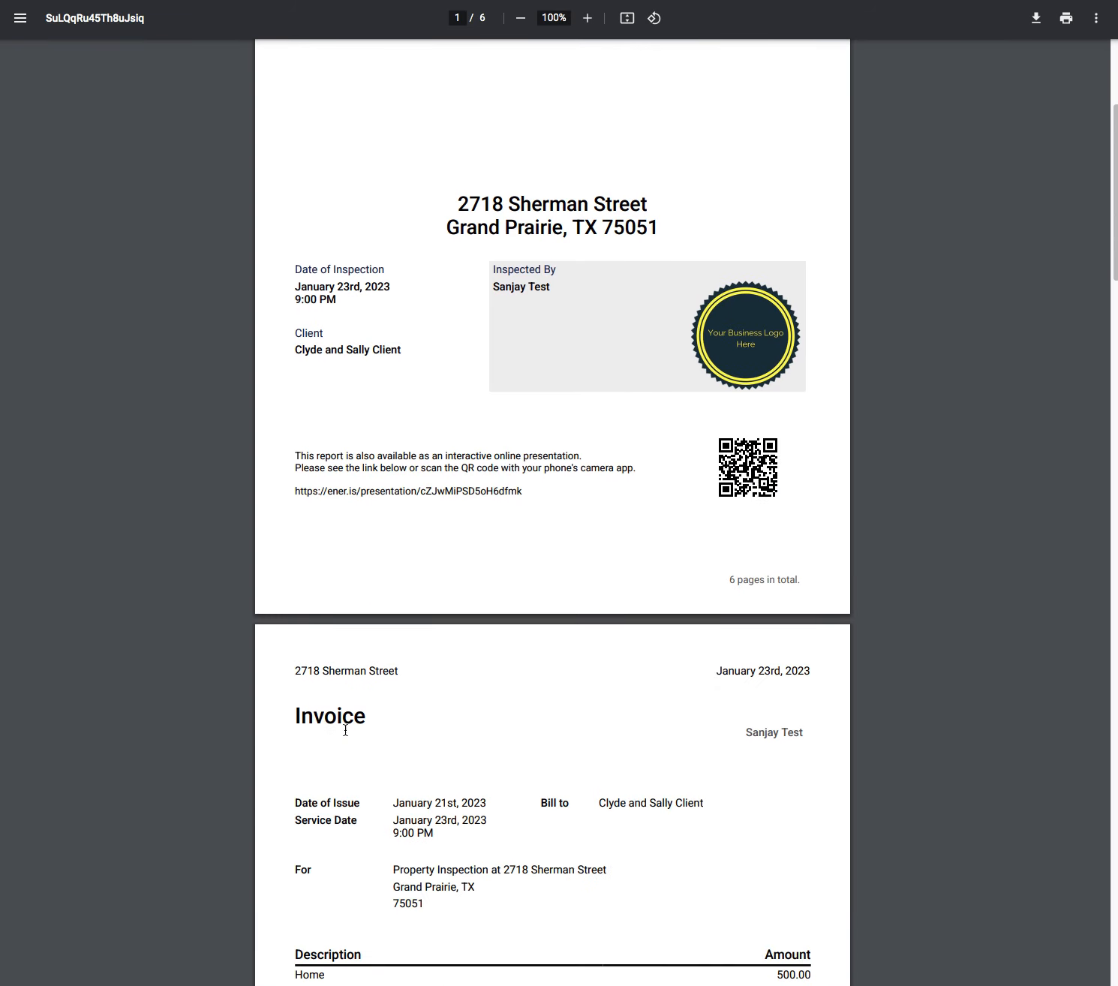
{"action": "scroll", "coordinate": [345, 730], "scroll_direction": "down", "scroll_amount": 7}
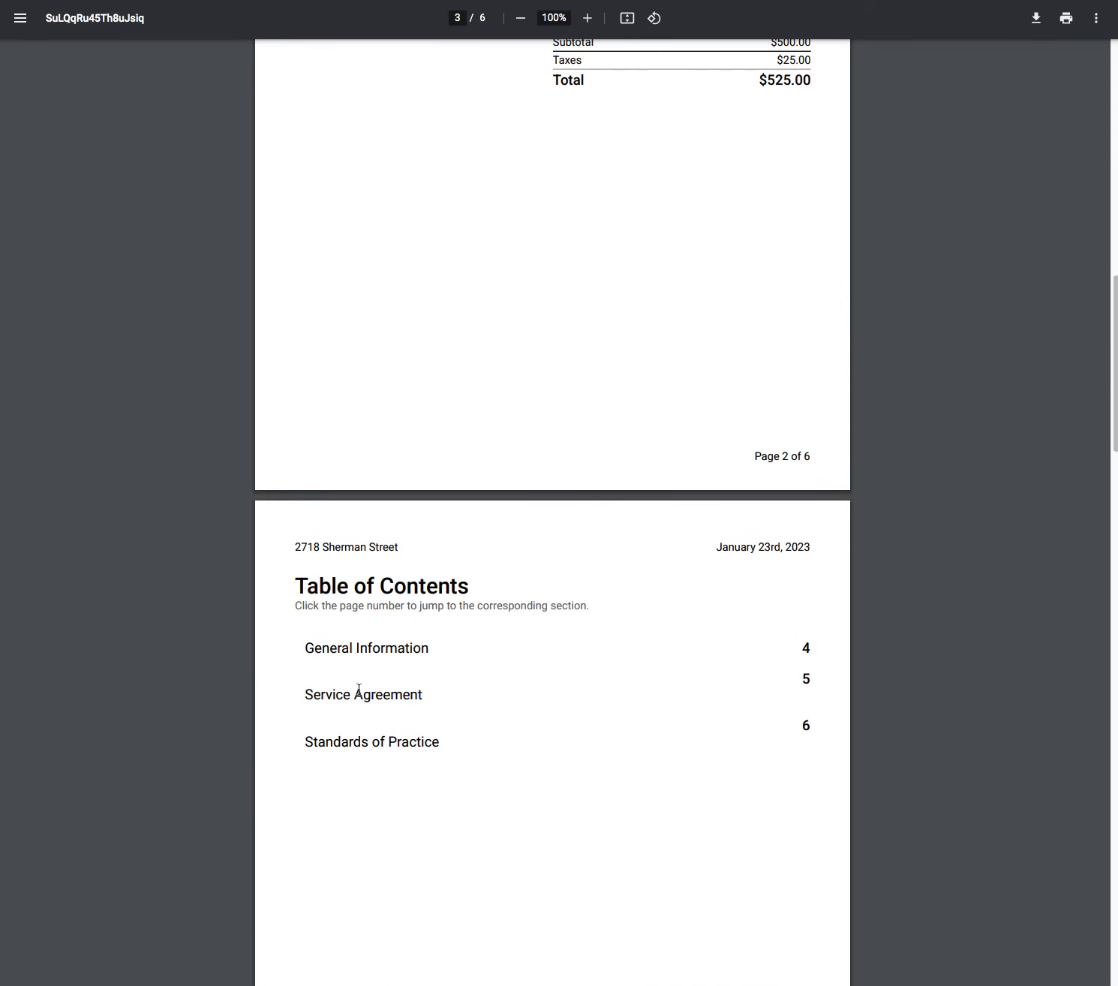
{"action": "scroll", "coordinate": [1003, 405], "scroll_direction": "down", "scroll_amount": 16}
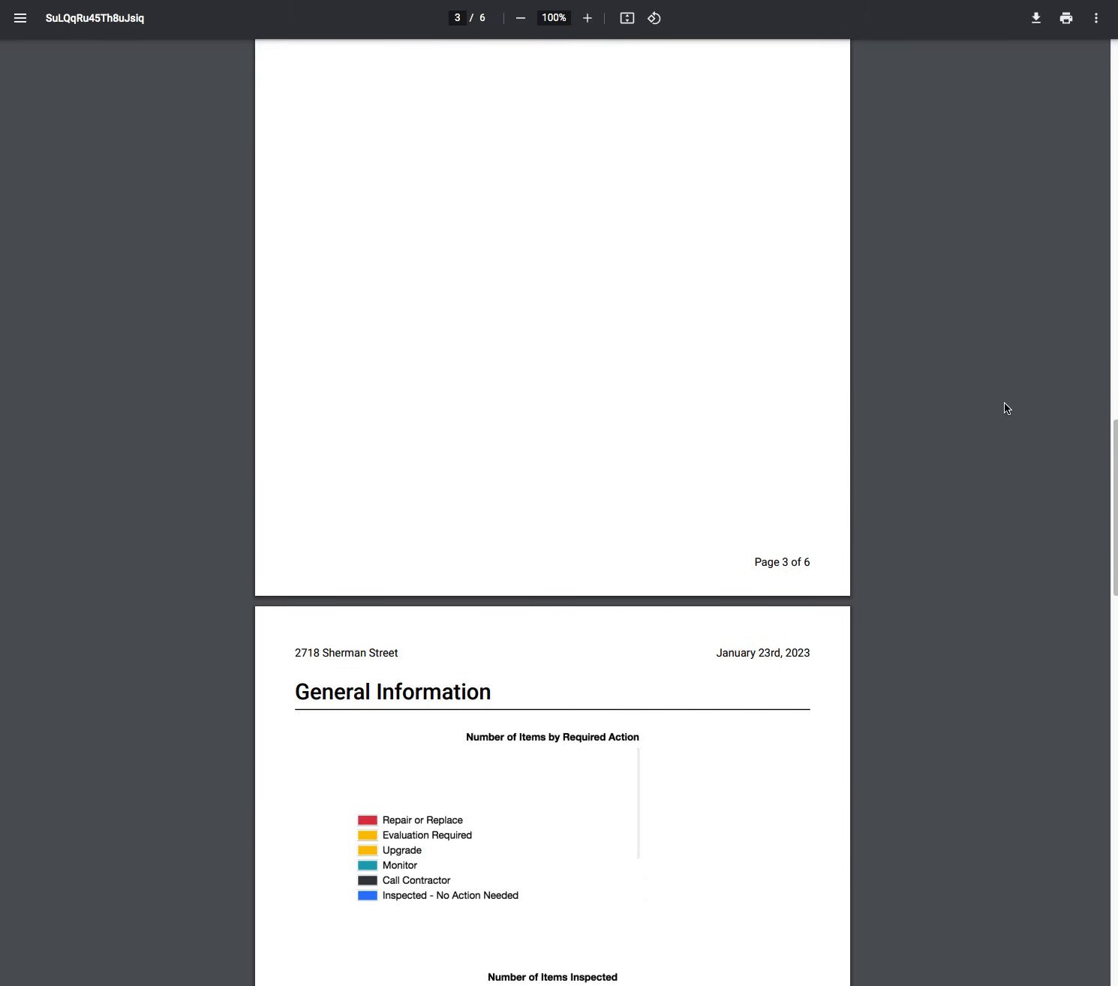
{"action": "scroll", "coordinate": [1004, 402], "scroll_direction": "down", "scroll_amount": 7}
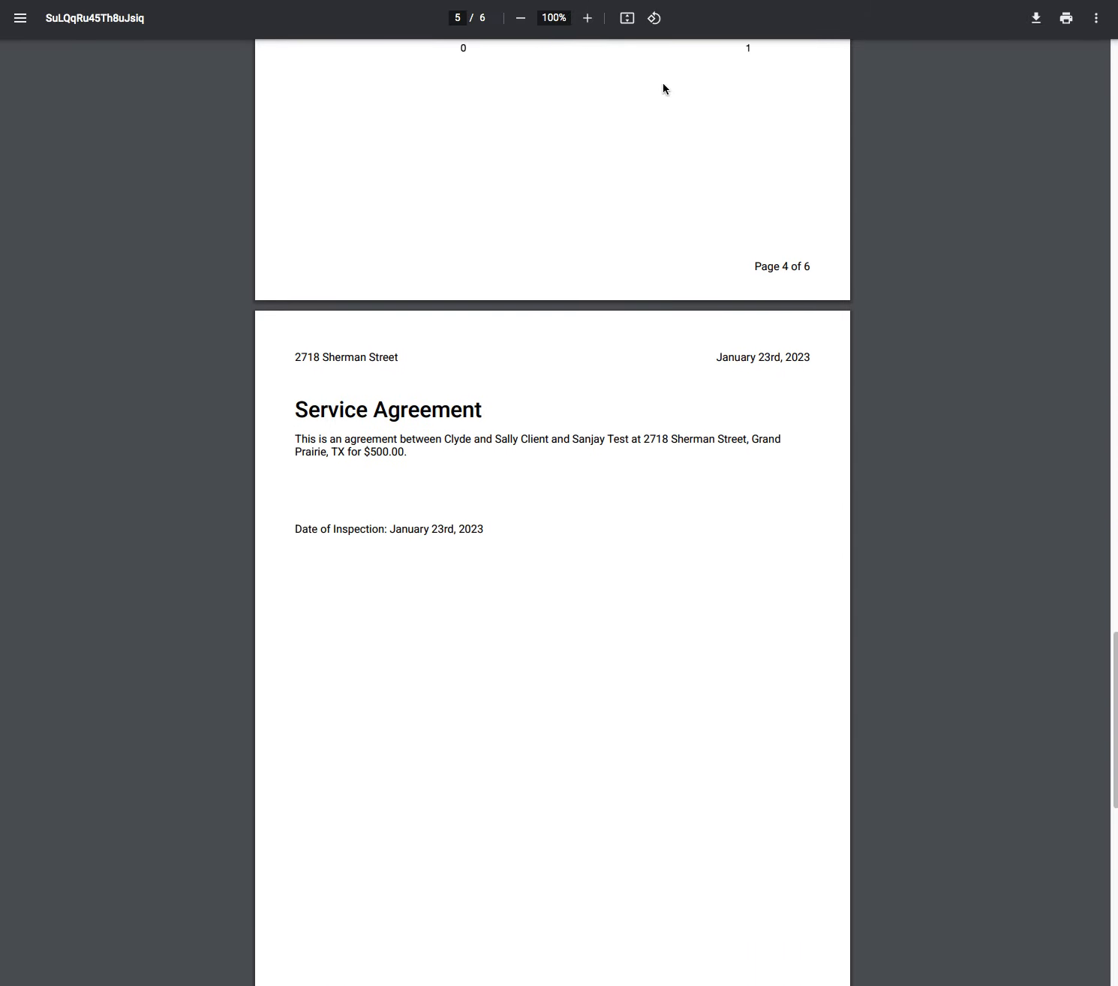
{"action": "left_click", "coordinate": [590, 18]}
{"action": "left_click", "coordinate": [590, 18]}
{"action": "left_click", "coordinate": [590, 18]}
{"action": "left_click", "coordinate": [589, 18]}
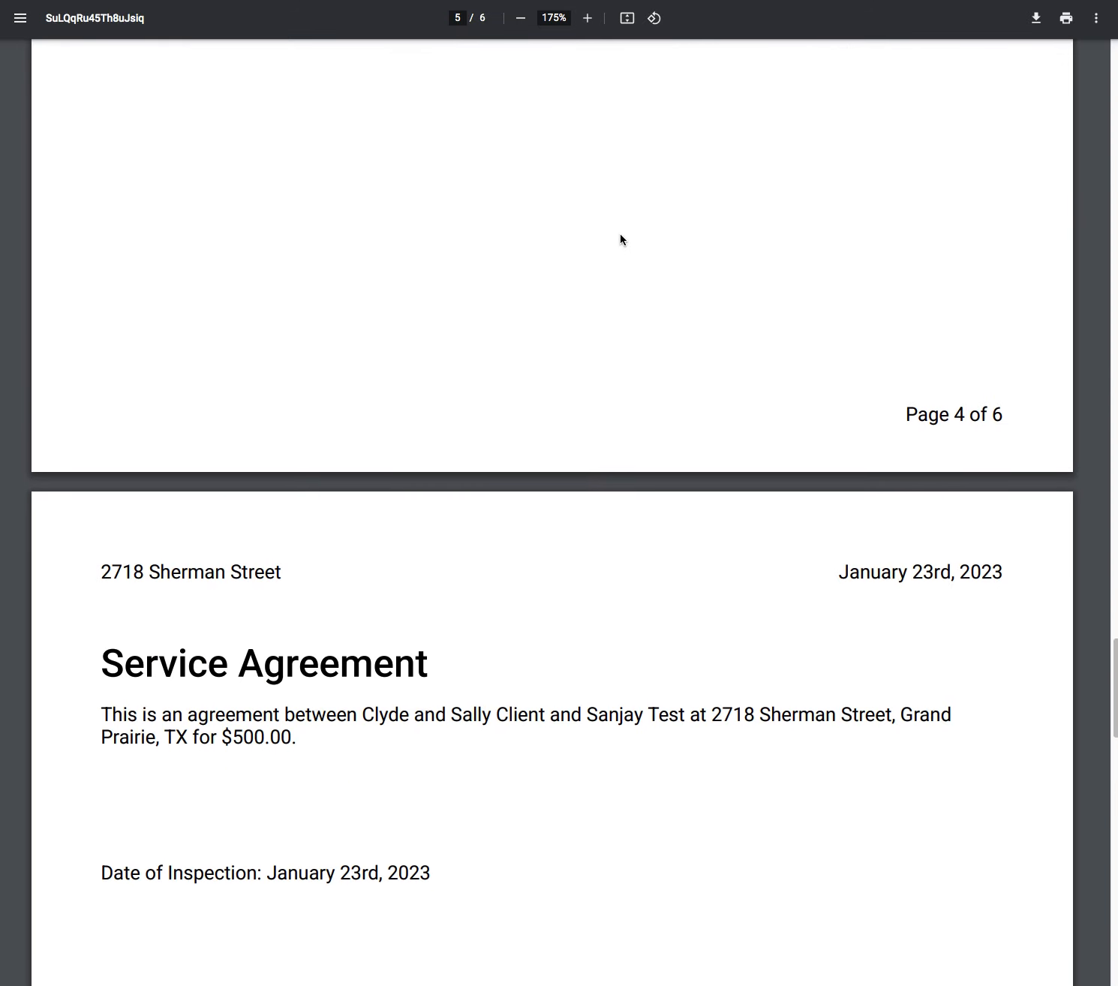
- Check the autofilled client, inspector, address and subtotal in the PDF's service agreement, and close the PDF
{"action": "scroll", "coordinate": [614, 248], "scroll_direction": "down", "scroll_amount": 5}
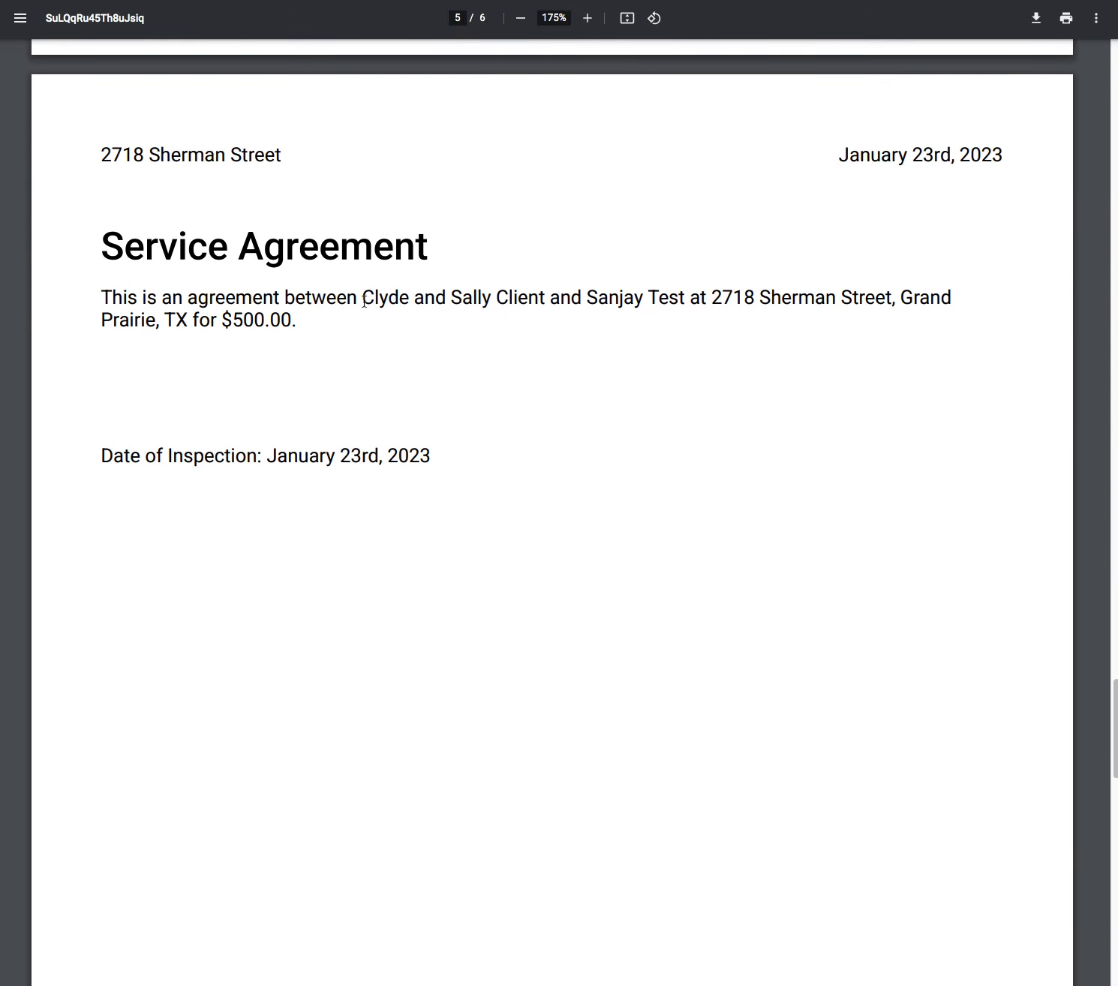
{"action": "left_click_drag", "start_coordinate": [364, 300], "coordinate": [681, 299]}
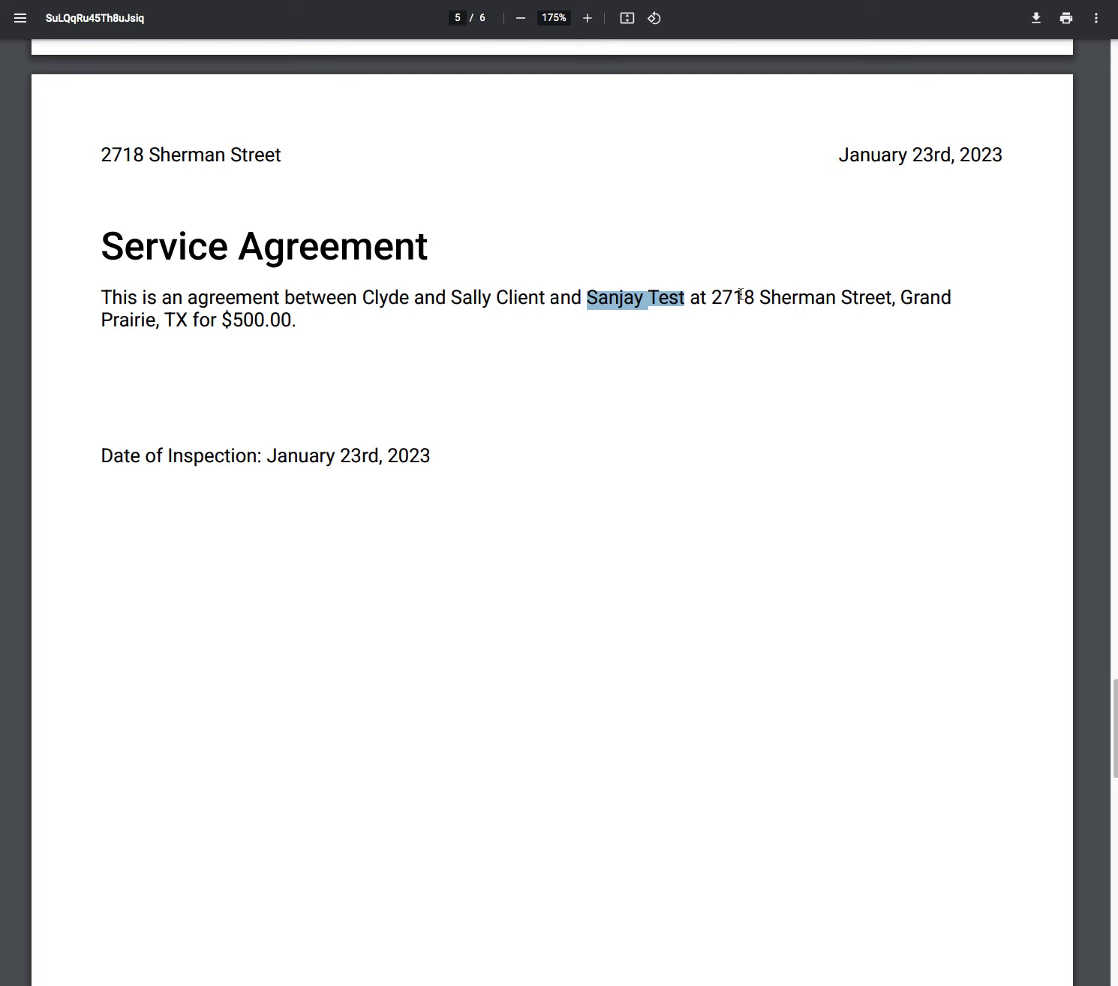
{"action": "left_click_drag", "start_coordinate": [711, 297], "coordinate": [892, 298]}
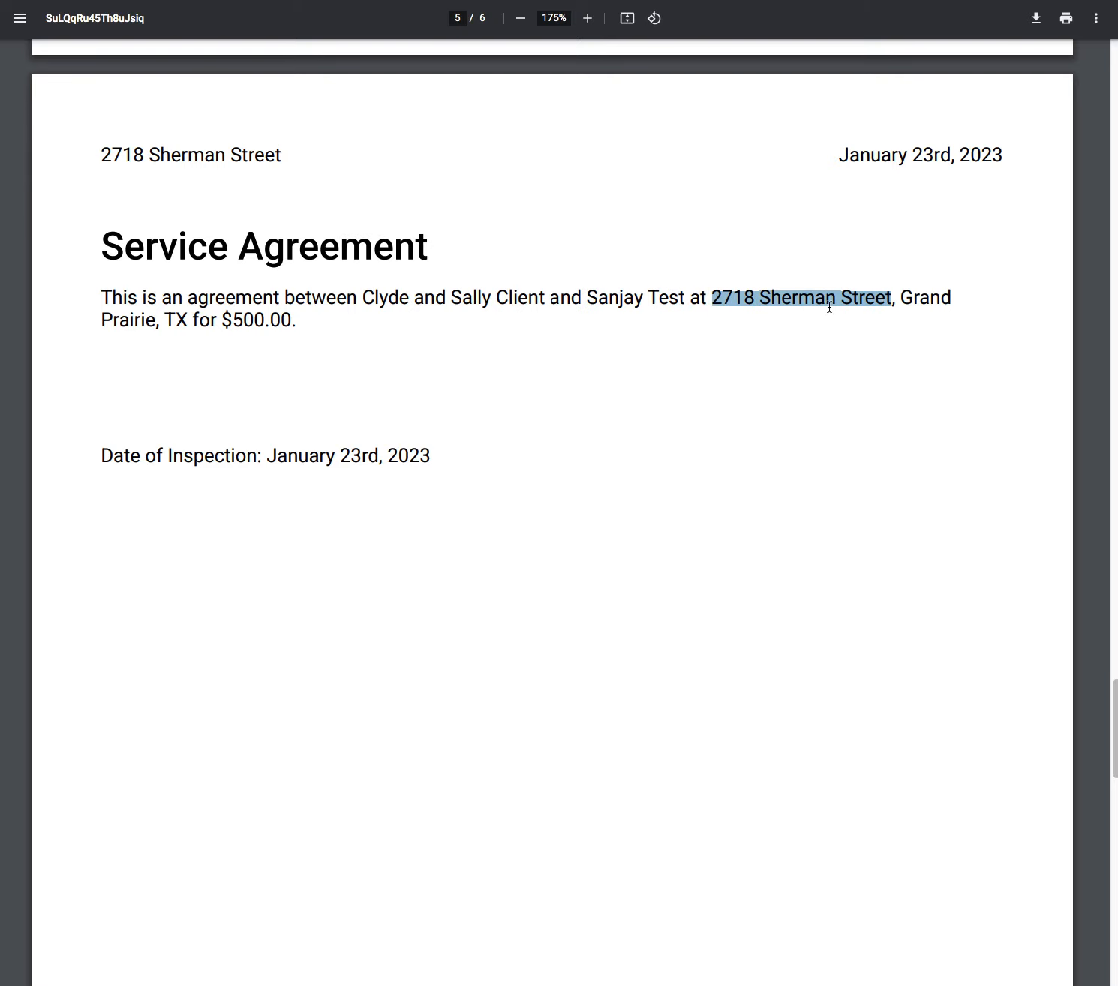
{"action": "left_click_drag", "start_coordinate": [233, 320], "coordinate": [294, 317]}
{"action": "left_click", "coordinate": [303, 321]}
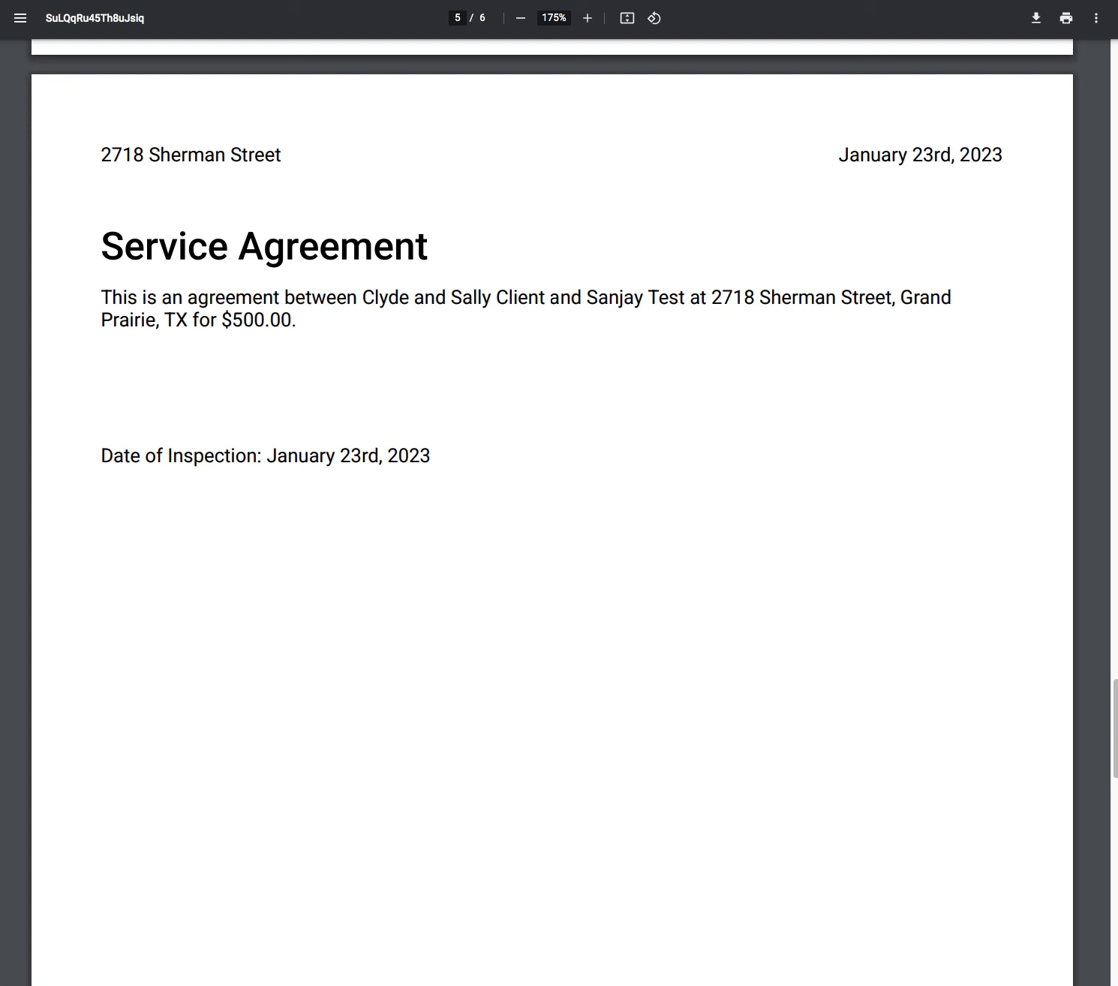
{"action": "key", "text": "super+w"}
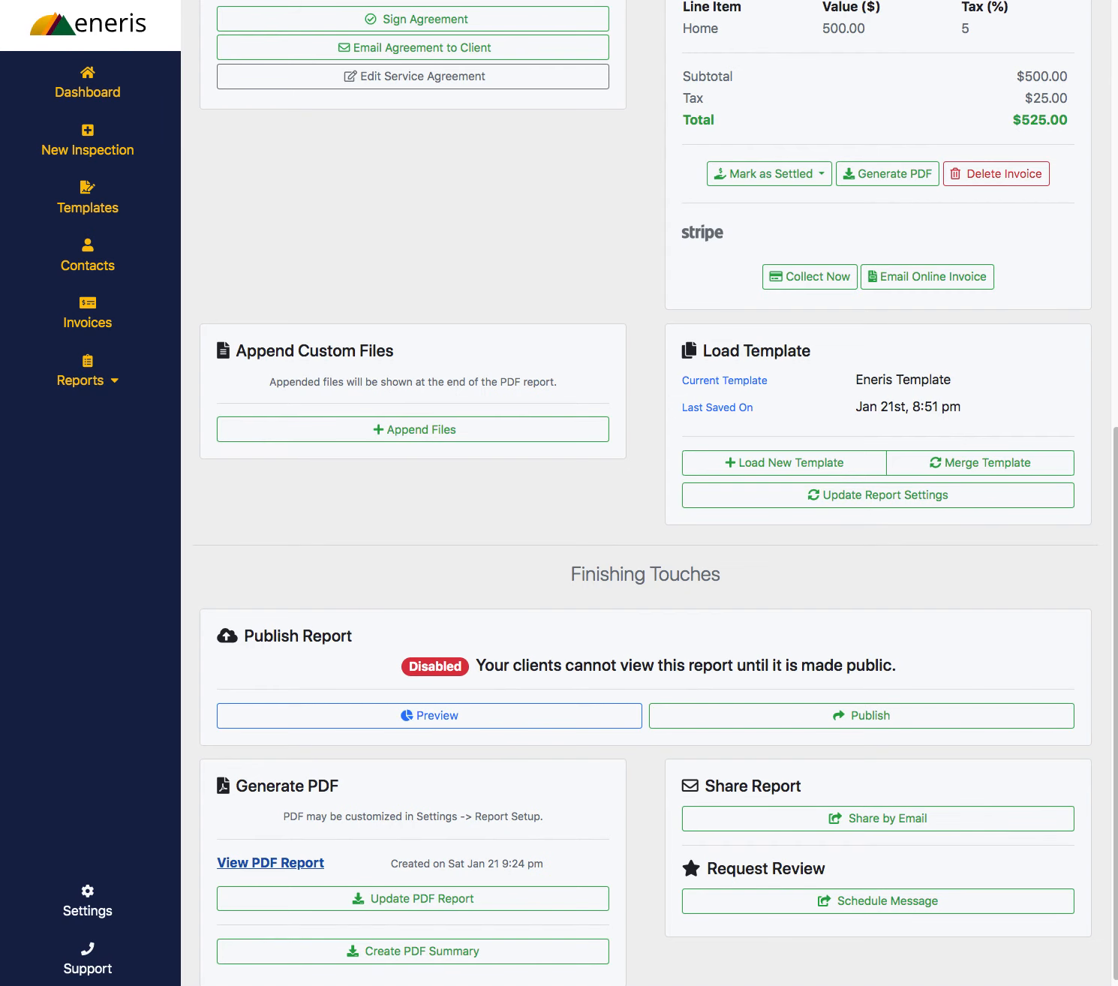
- Open the Service Agreement Template in the Agreements & Disclaimers settings and review the autofill tags in its text
{"action": "left_click", "coordinate": [90, 894]}
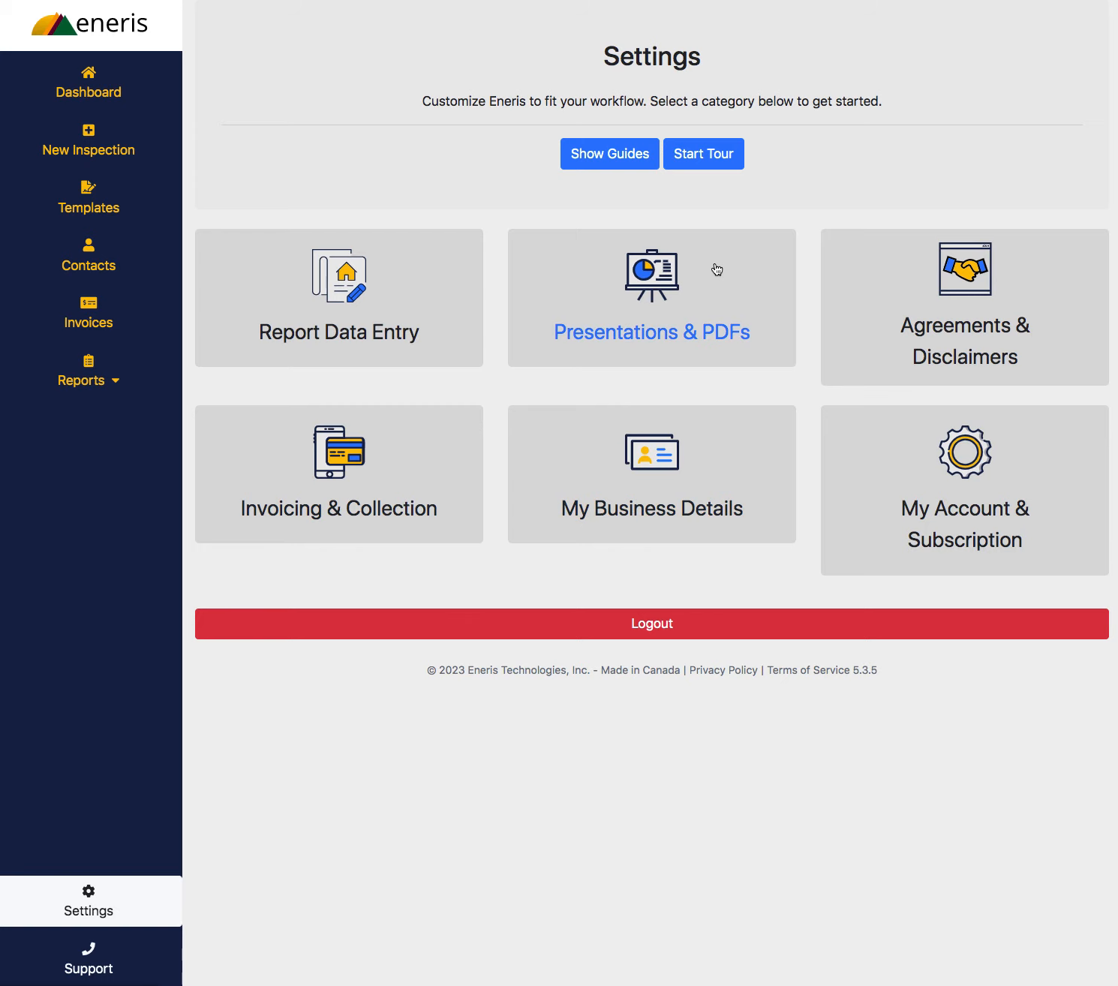
{"action": "left_click", "coordinate": [921, 322]}
{"action": "left_click", "coordinate": [335, 88]}
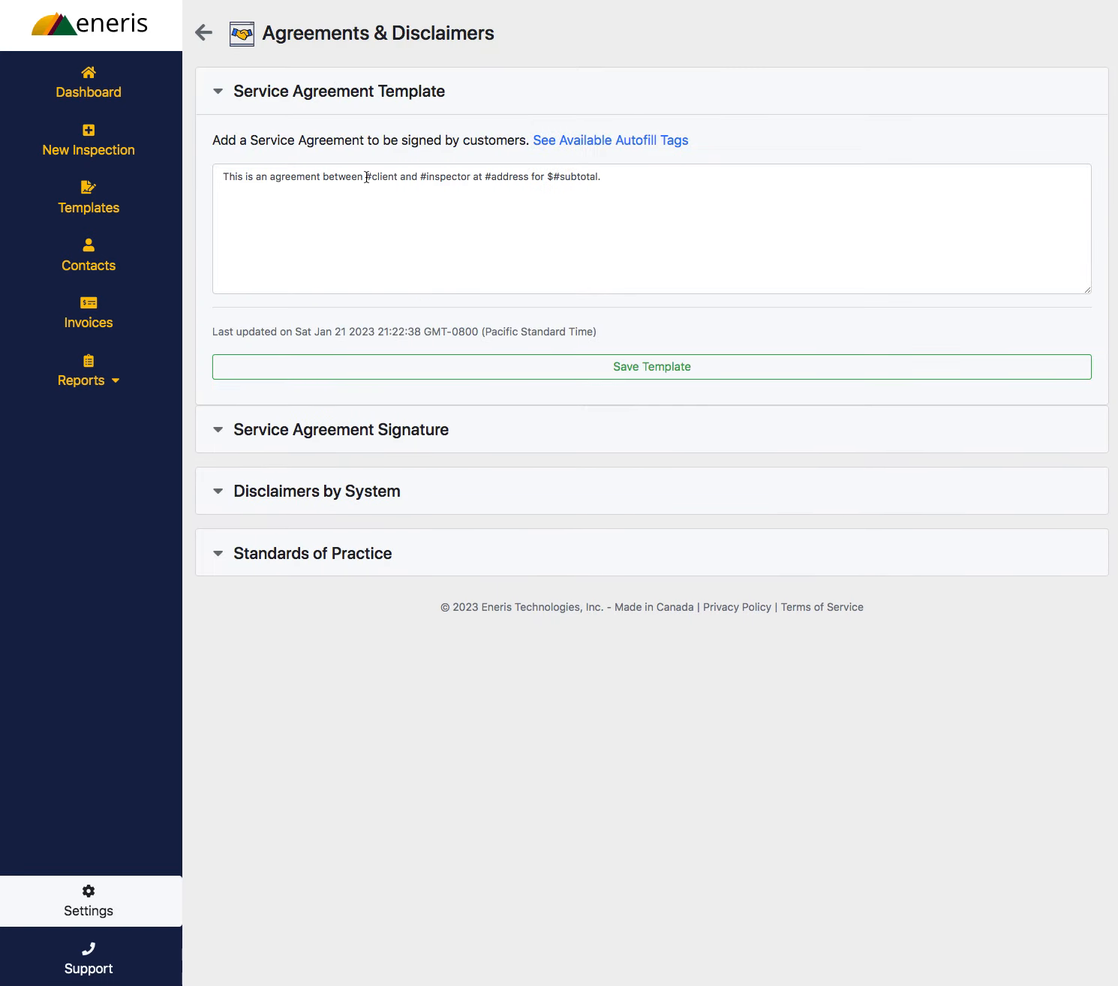
{"action": "left_click_drag", "start_coordinate": [366, 177], "coordinate": [460, 176]}
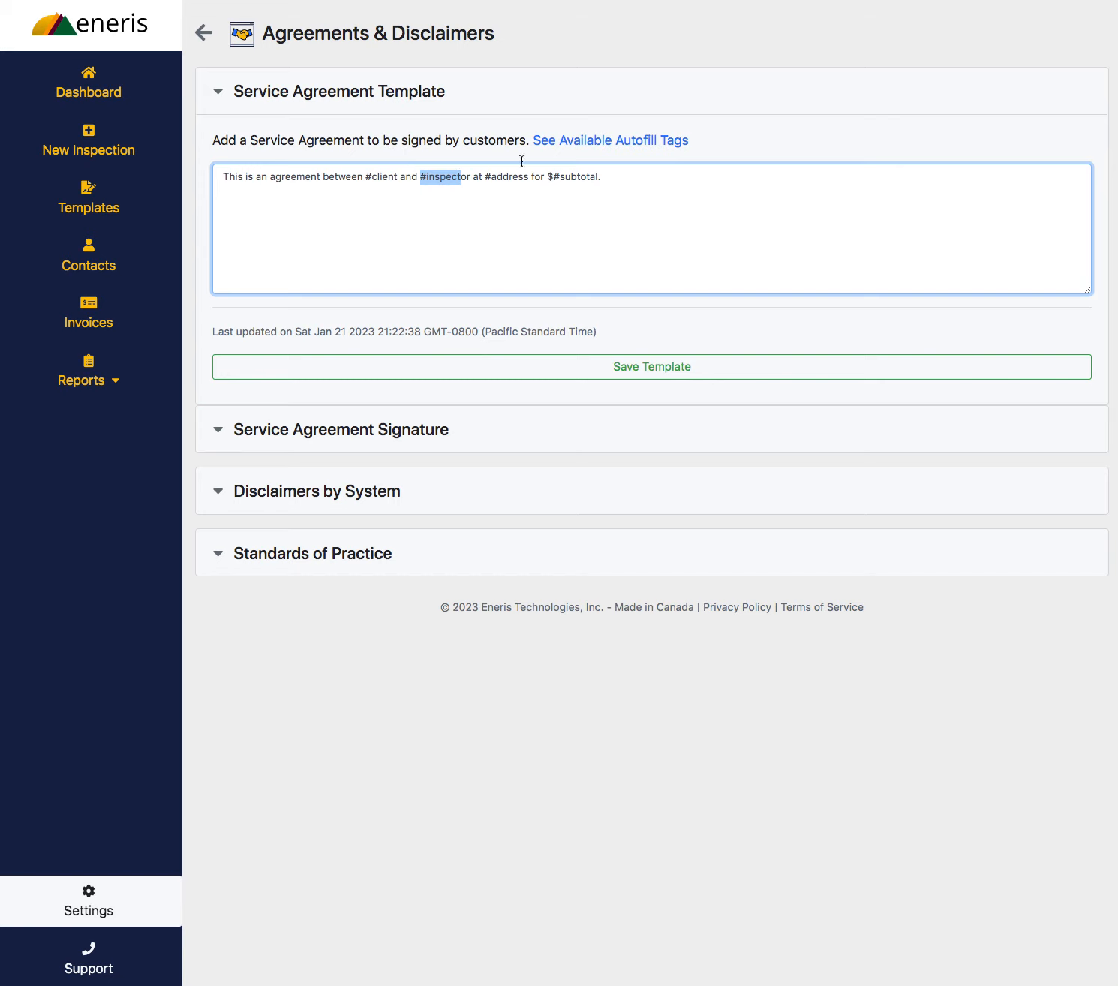
{"action": "left_click", "coordinate": [619, 195]}
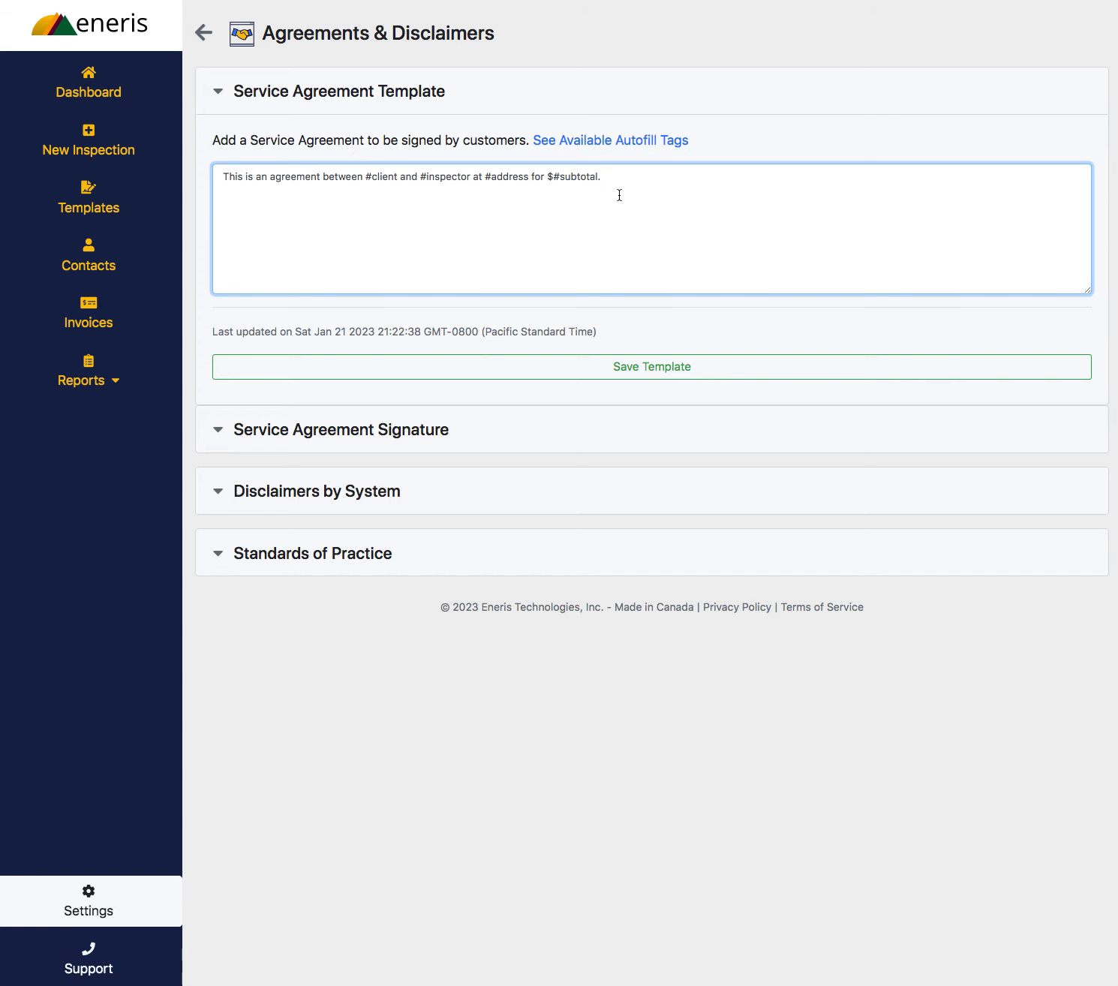